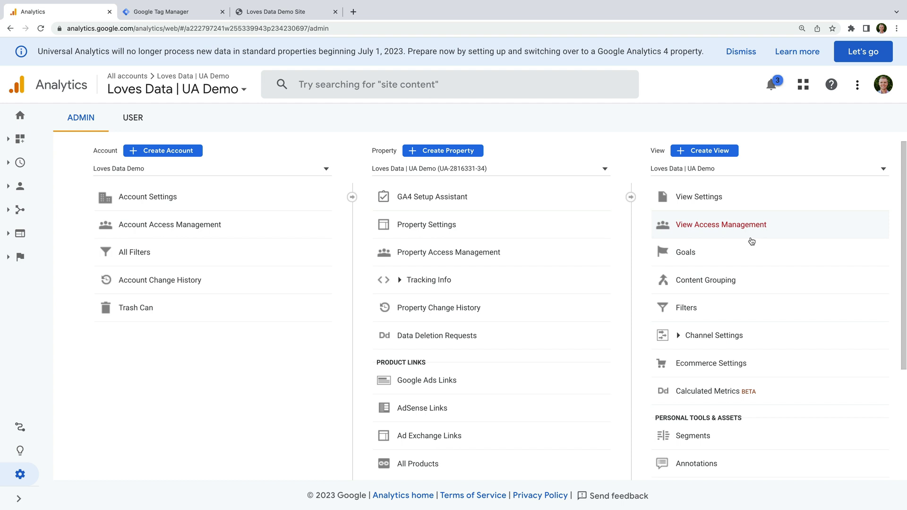
# - Switch to the Loves Data | GA4 Demo property to view its admin options, and return to the UA Demo property
pyautogui.click(506, 171)
pyautogui.click(473, 196)
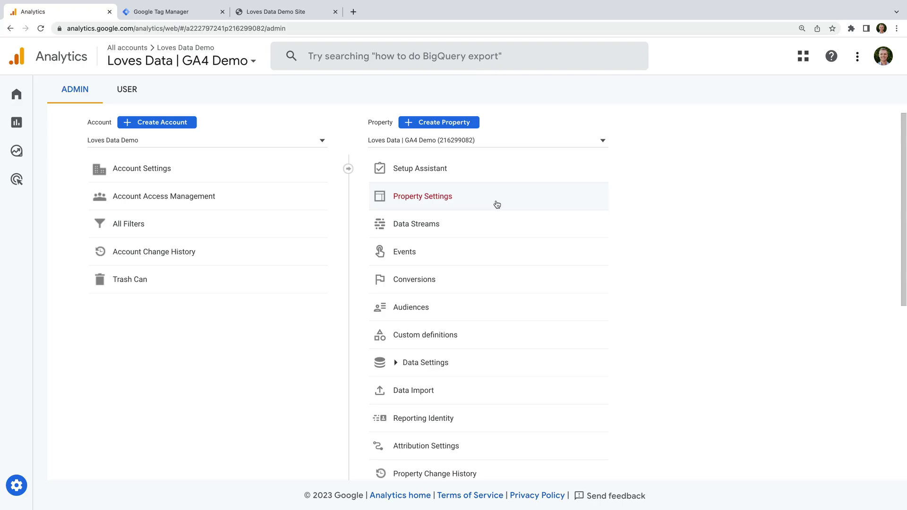
pyautogui.click(497, 142)
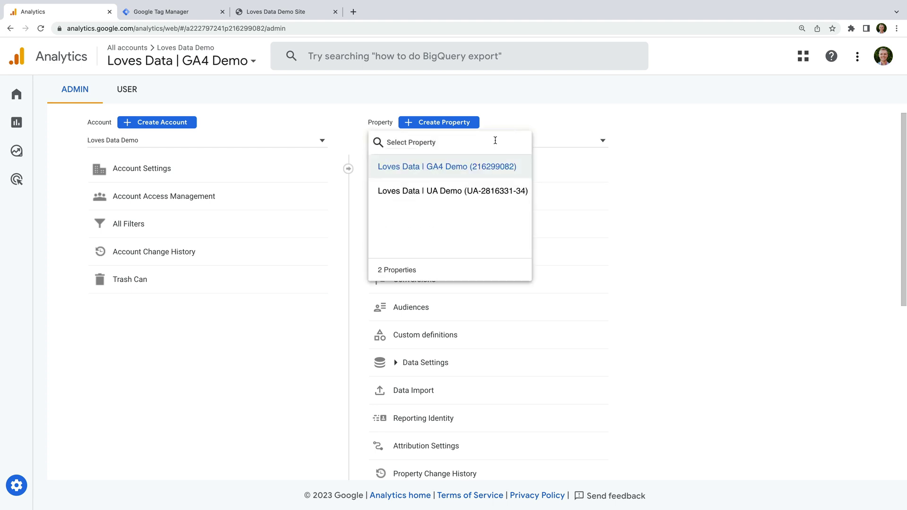
pyautogui.click(489, 192)
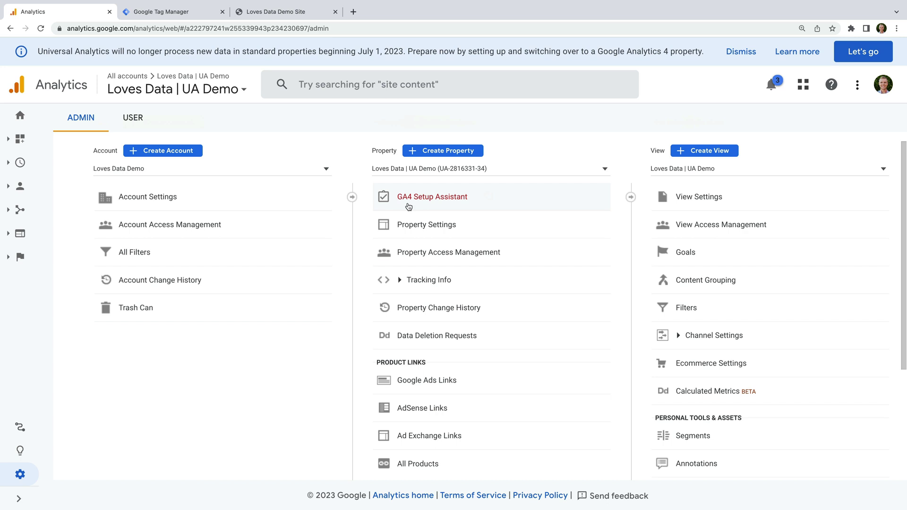
# - Open the GA4 Setup Assistant for the UA Demo property and review the options for creating or connecting a Google Analytics 4 property
pyautogui.click(452, 206)
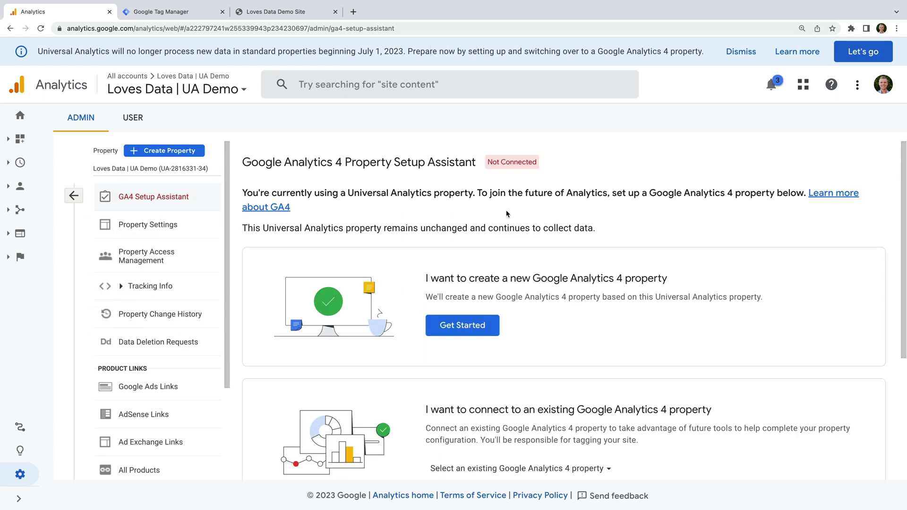
pyautogui.scroll(-2, 661, 232)
pyautogui.scroll(-2, 660, 232)
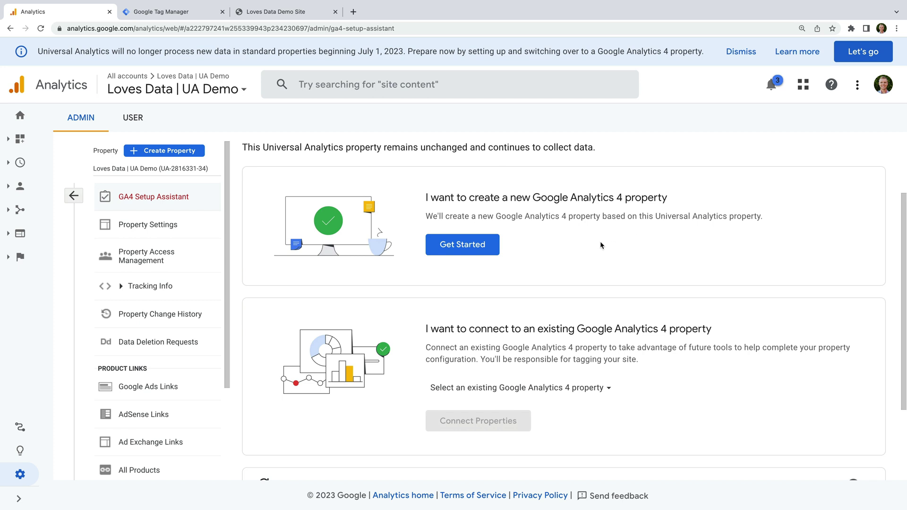
pyautogui.moveTo(426, 199); pyautogui.dragTo(665, 199)
pyautogui.moveTo(468, 330); pyautogui.dragTo(656, 328)
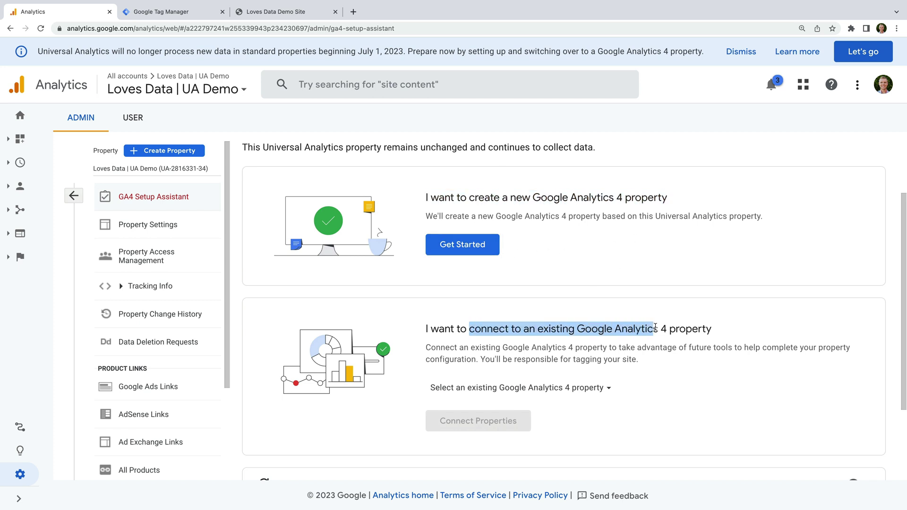
pyautogui.click(630, 271)
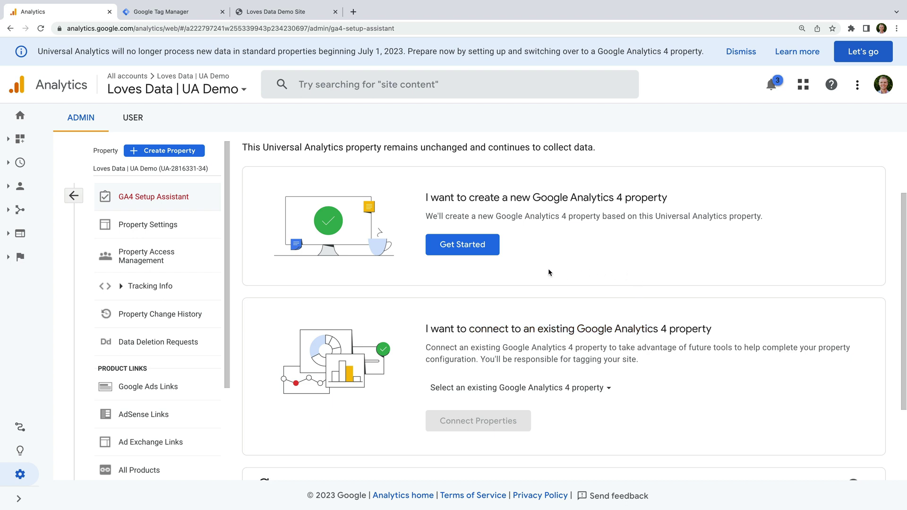
# - Review what the setup assistant will do and create a new Google Analytics 4 property based on the Universal Analytics property
pyautogui.click(454, 253)
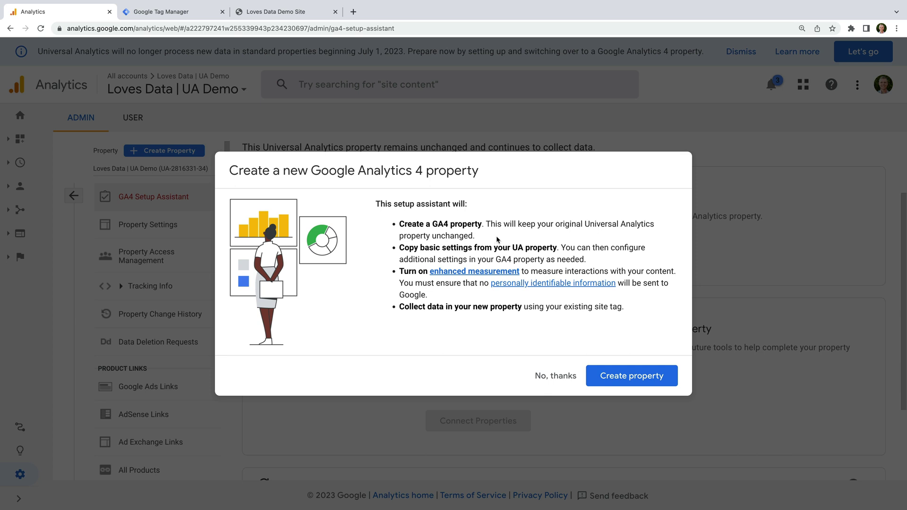
pyautogui.moveTo(555, 224); pyautogui.dragTo(475, 236)
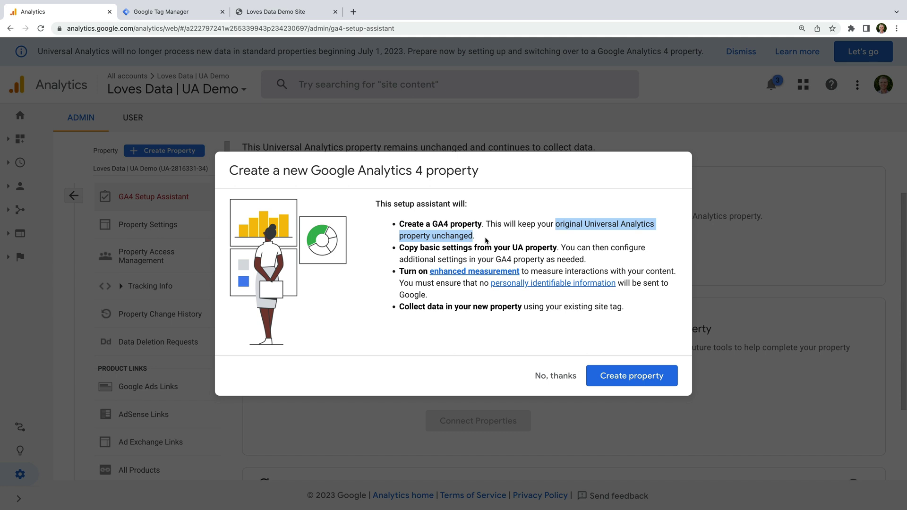
pyautogui.click(484, 237)
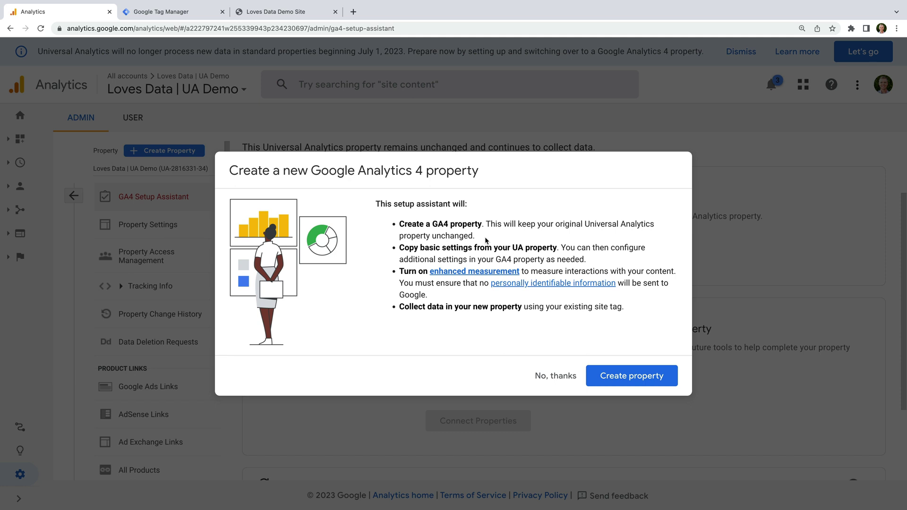
pyautogui.moveTo(400, 248); pyautogui.dragTo(524, 247)
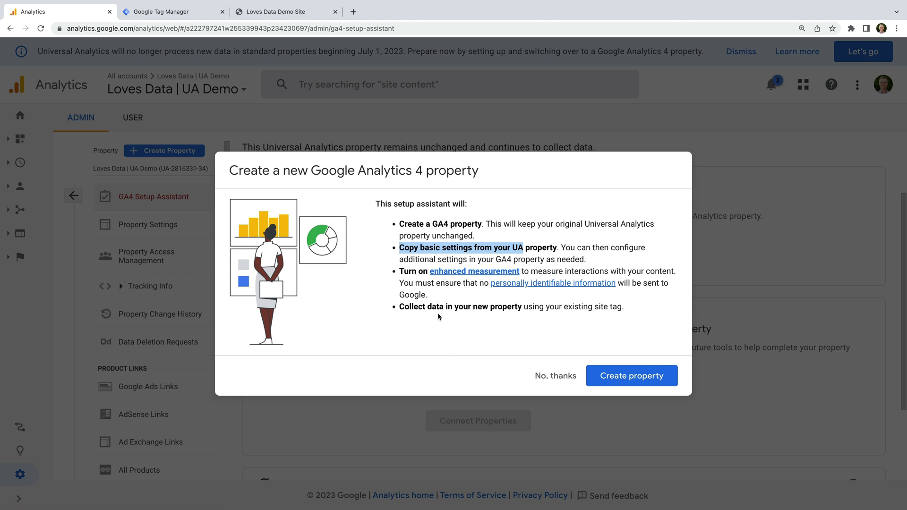
pyautogui.click(548, 307)
pyautogui.moveTo(548, 307); pyautogui.dragTo(622, 307)
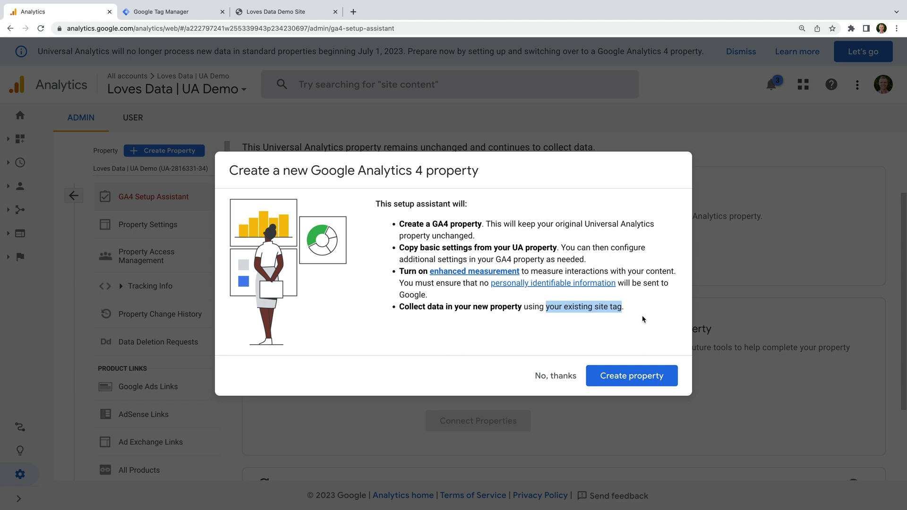
pyautogui.click(623, 381)
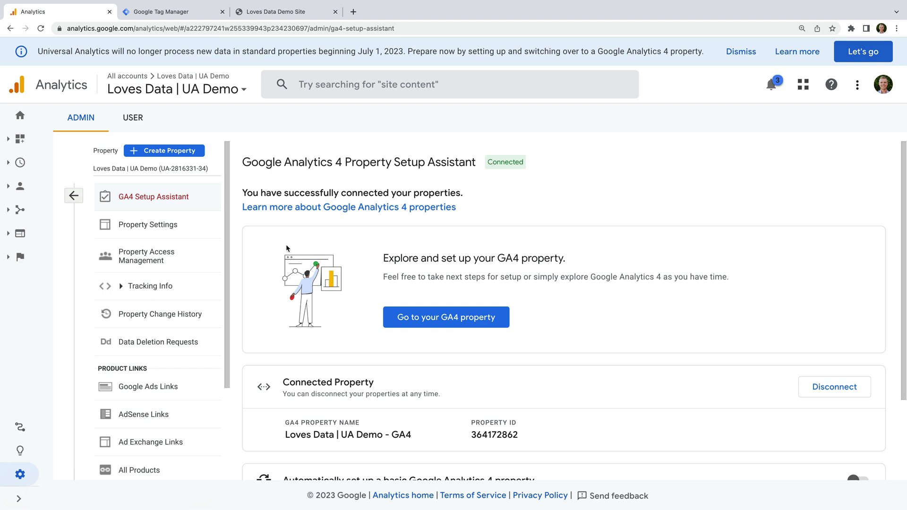
# - Return to the admin overview and start a separate new property named "My New GA4 Property"
pyautogui.click(73, 196)
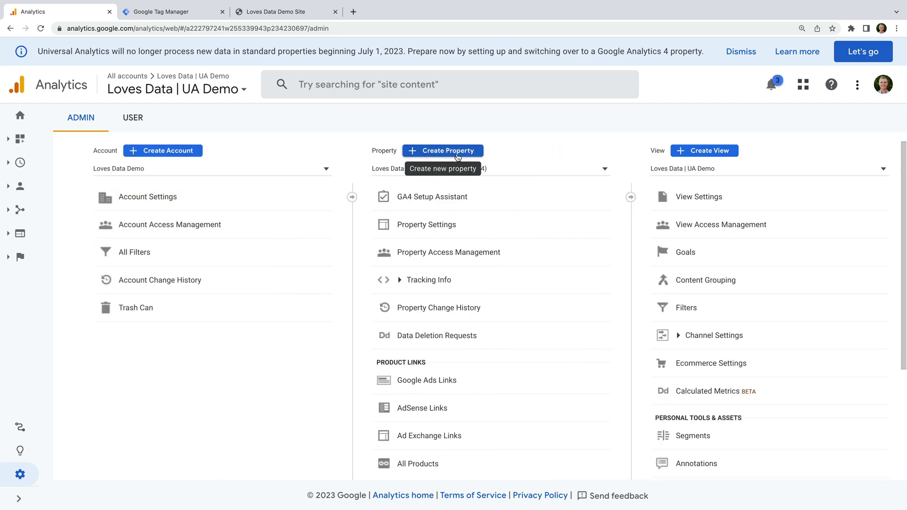
pyautogui.click(458, 156)
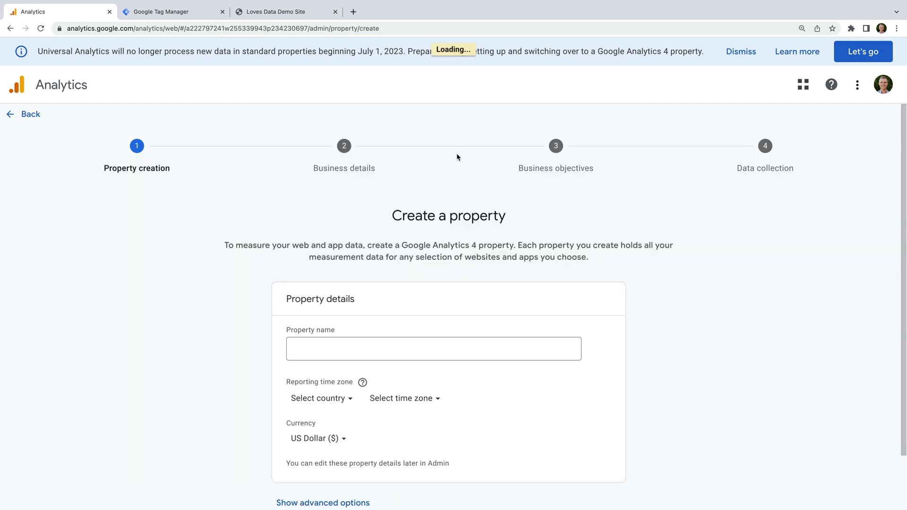
pyautogui.scroll(-2, 483, 274)
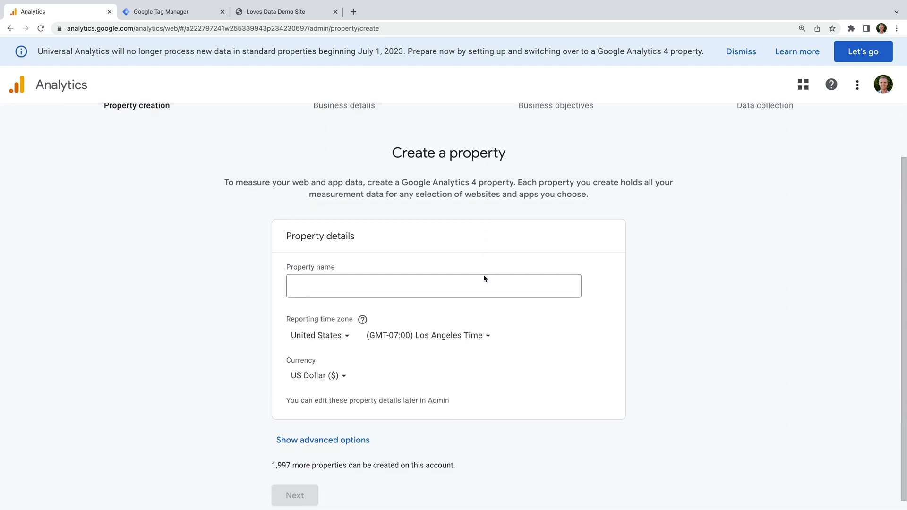
pyautogui.click(355, 278)
pyautogui.write('M')
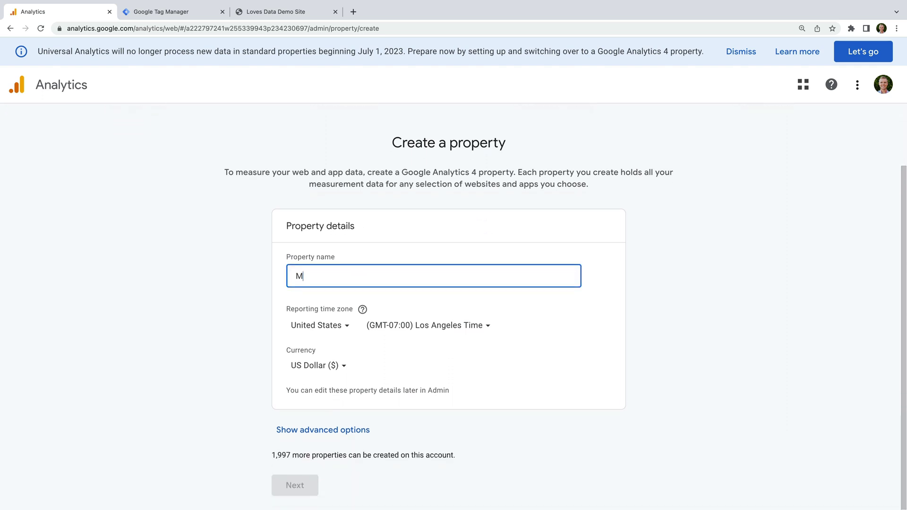
pyautogui.write('y New GA4 Property')
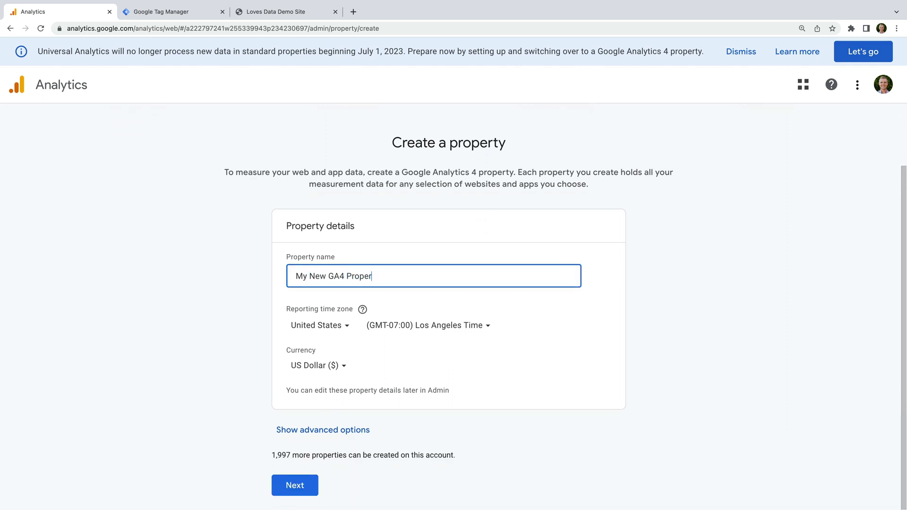
pyautogui.click(597, 286)
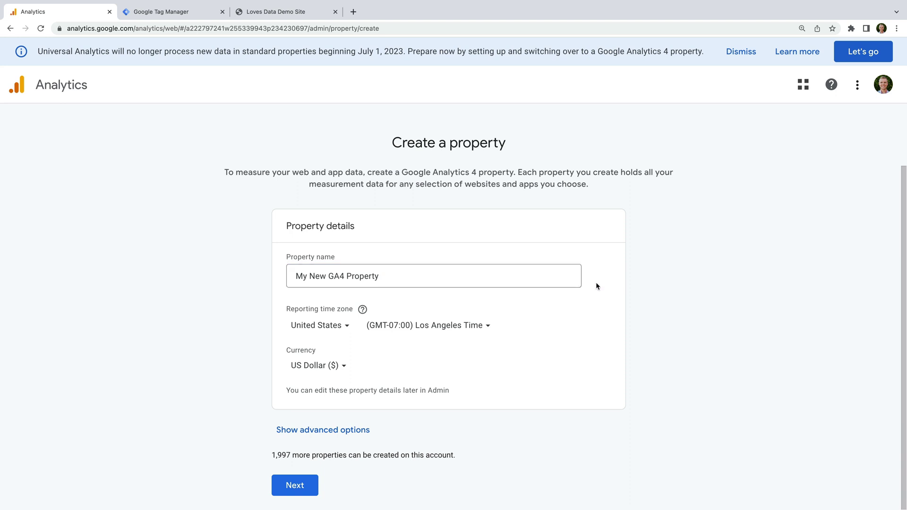
# - Set the reporting time zone to Australia, (GMT+10:00) Sydney Time, keep US Dollar as the currency, and continue to the business details
pyautogui.click(324, 326)
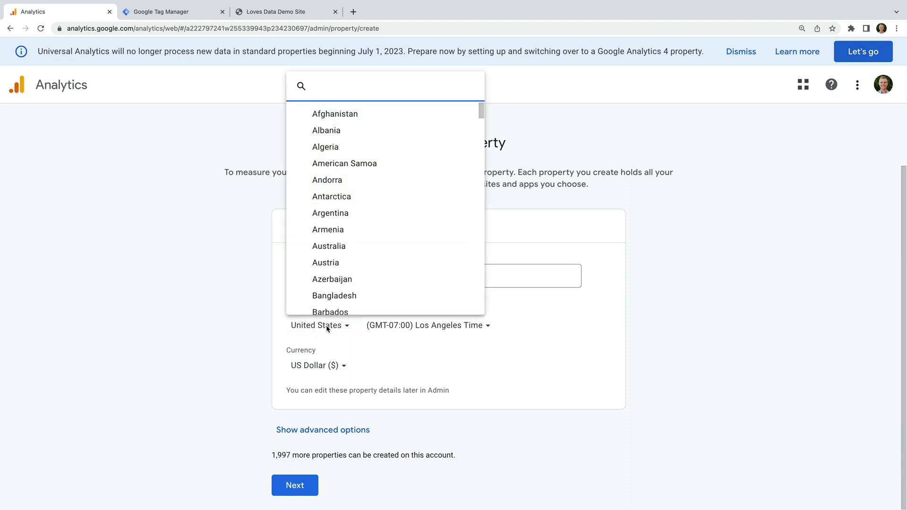
pyautogui.write('aus')
pyautogui.click(374, 285)
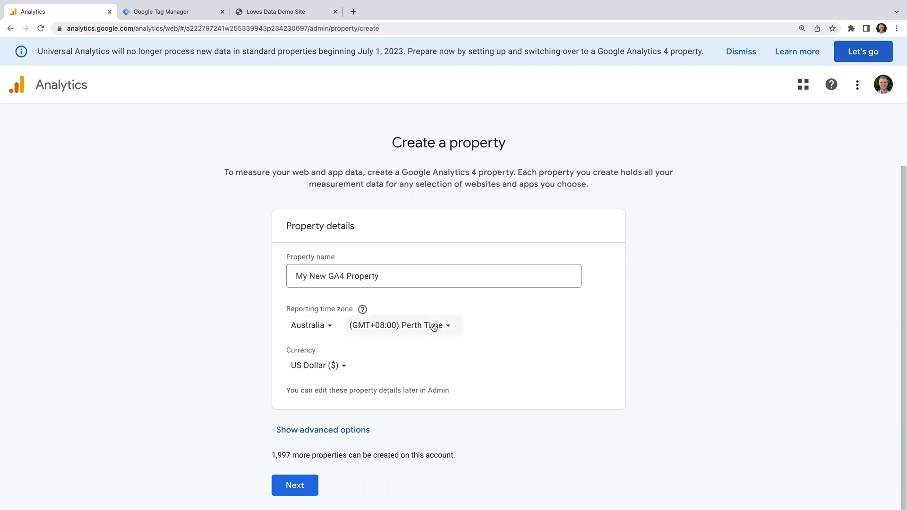
pyautogui.click(436, 326)
pyautogui.click(467, 477)
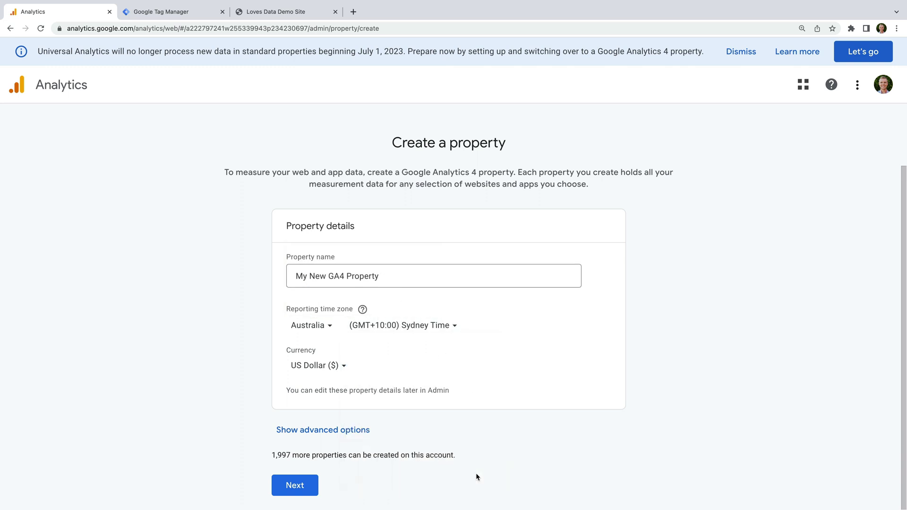
pyautogui.click(317, 366)
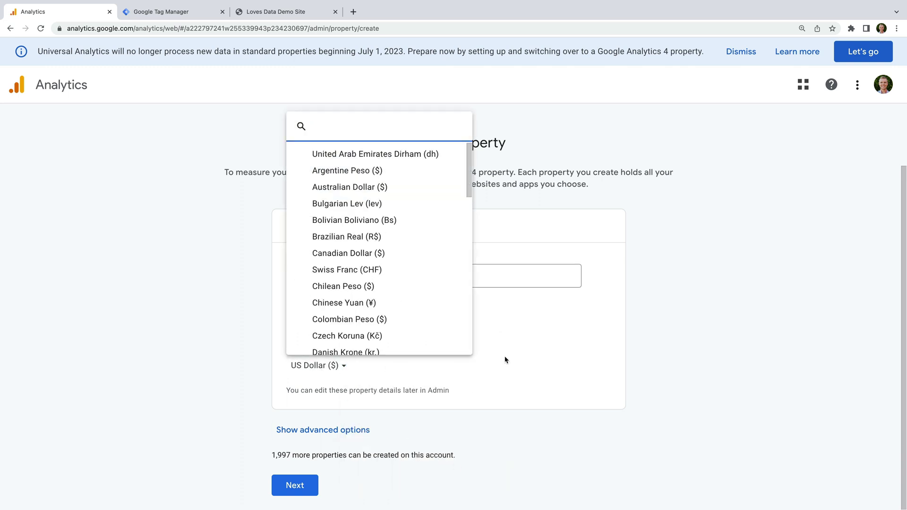
pyautogui.click(527, 360)
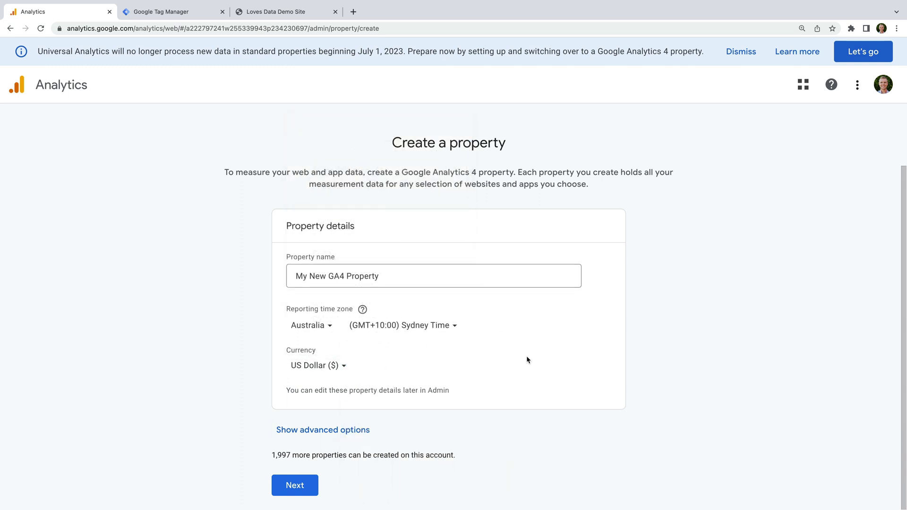
pyautogui.click(308, 485)
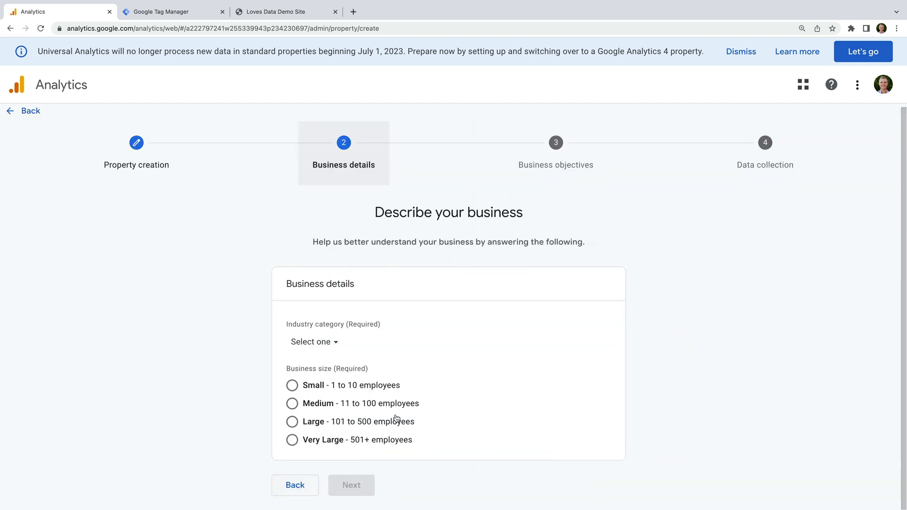
# - Describe the business as Business & Industrial with size Small (1 to 10 employees) and continue to the objectives
pyautogui.click(330, 345)
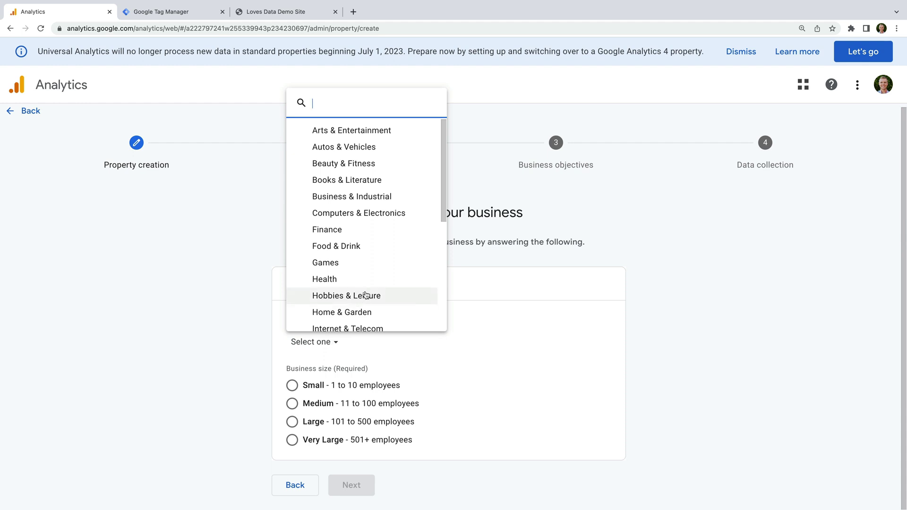
pyautogui.click(416, 199)
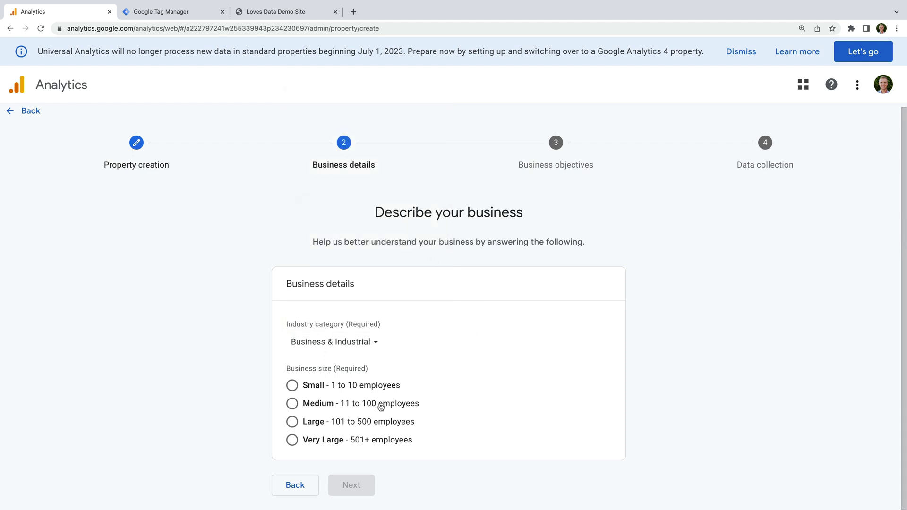
pyautogui.click(291, 385)
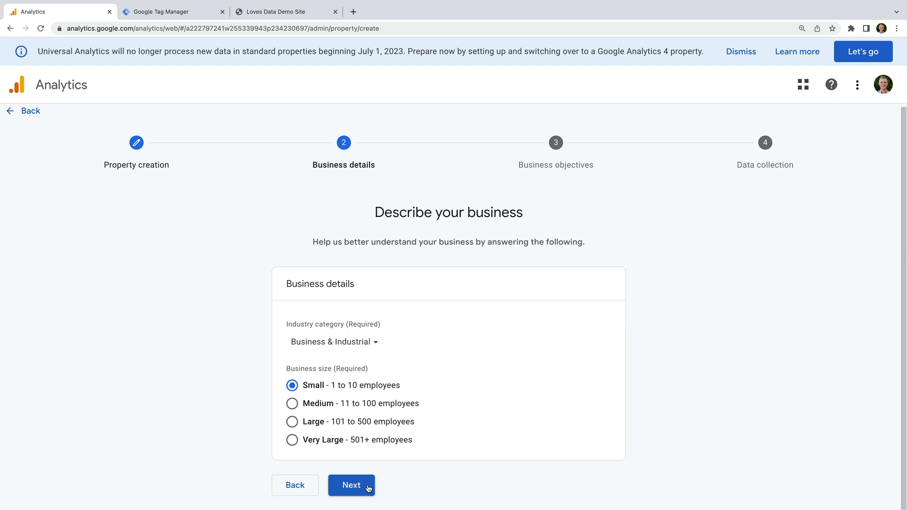
pyautogui.click(368, 487)
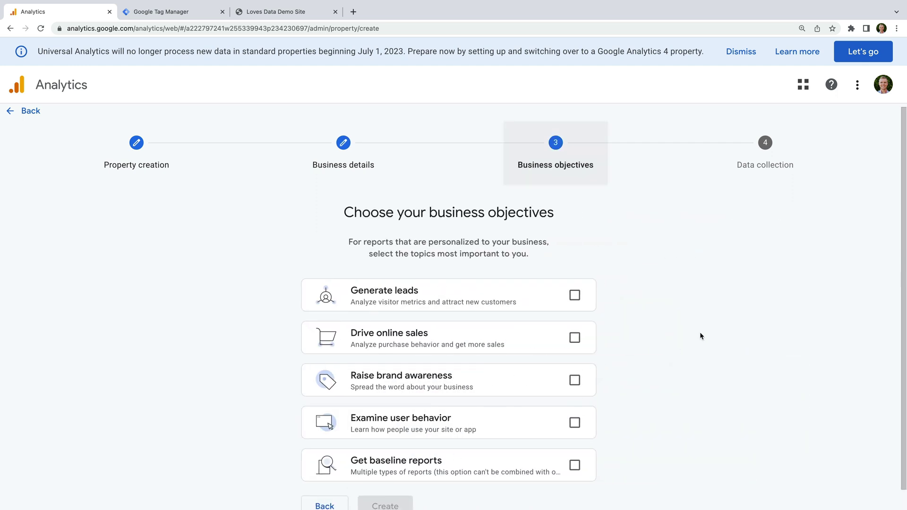
# - Choose the objectives Generate leads, Drive online sales, Raise brand awareness and Examine user behavior, and create the property
pyautogui.scroll(-1, 658, 335)
pyautogui.click(575, 275)
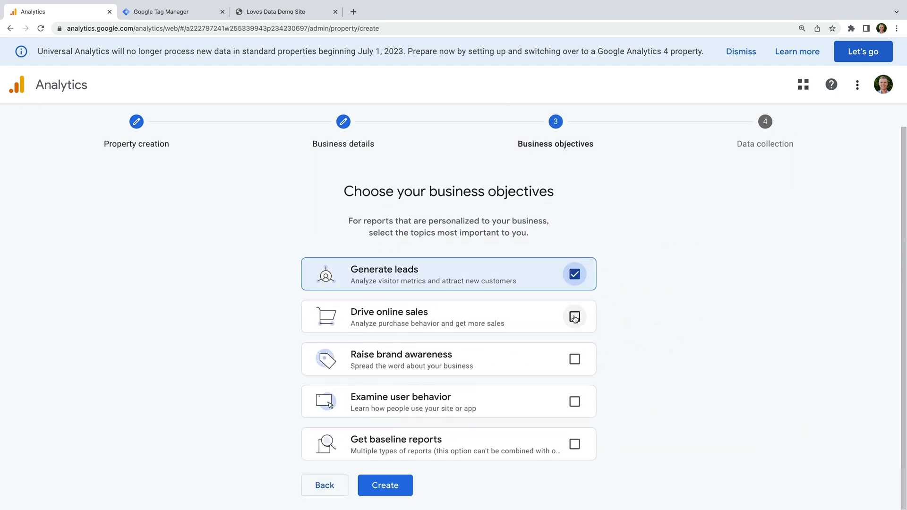
pyautogui.click(575, 317)
pyautogui.click(574, 361)
pyautogui.click(575, 401)
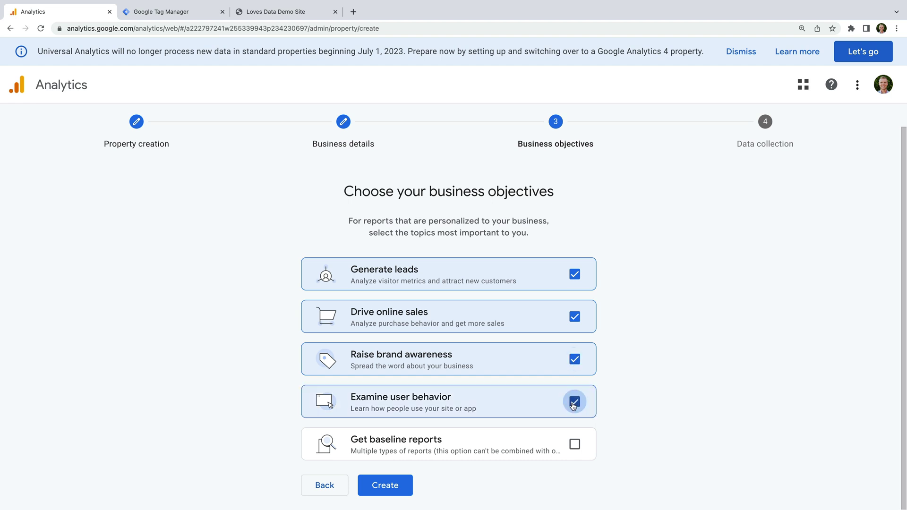
pyautogui.click(400, 489)
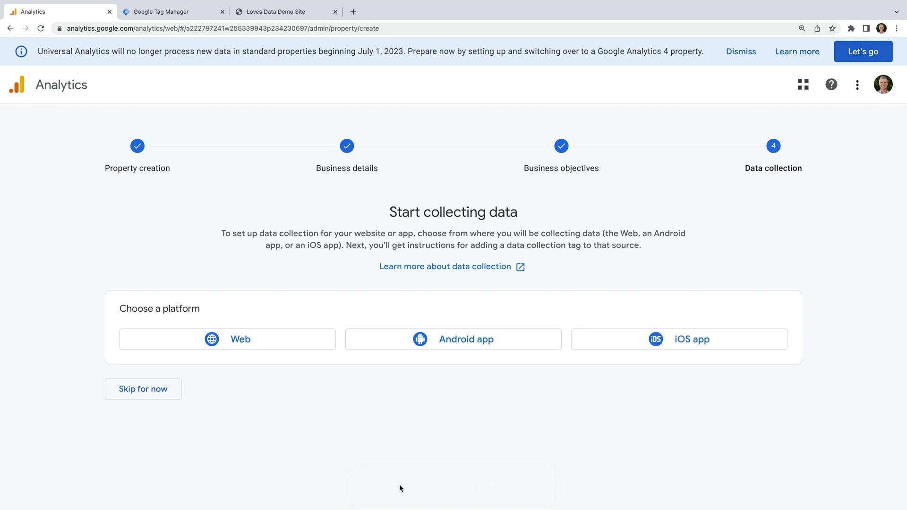
pyautogui.click(284, 349)
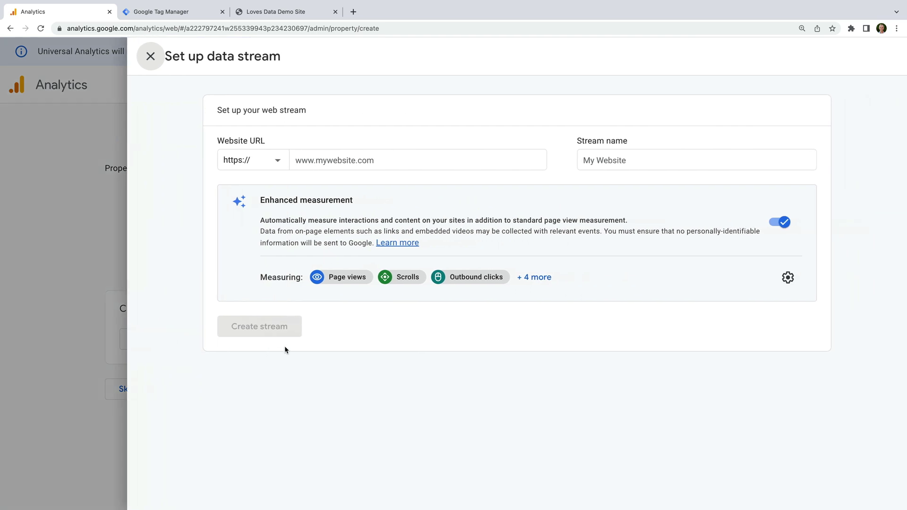
pyautogui.click(364, 160)
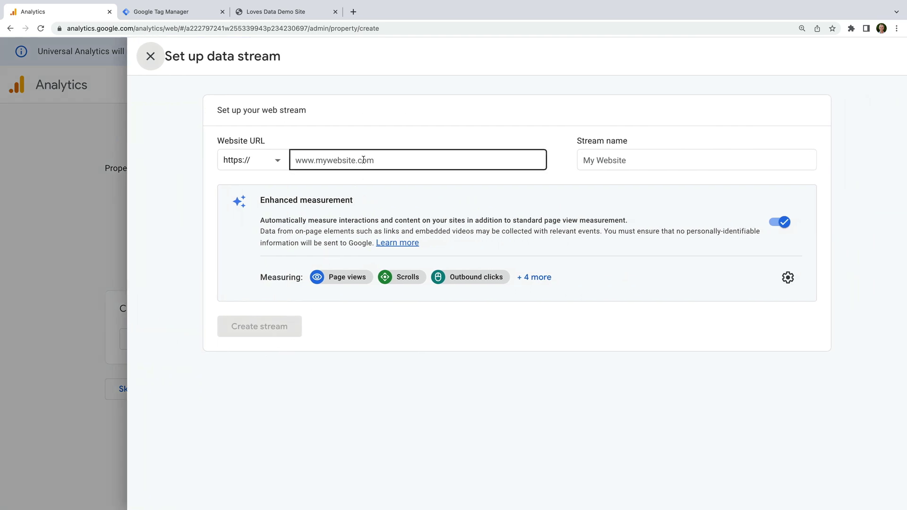
pyautogui.write('www.lovesda')
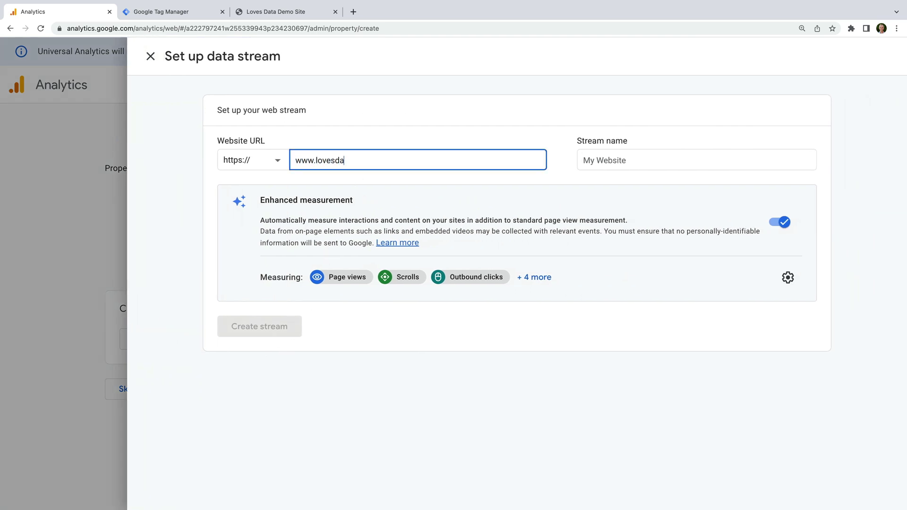
pyautogui.write('ta.com')
pyautogui.click(583, 167)
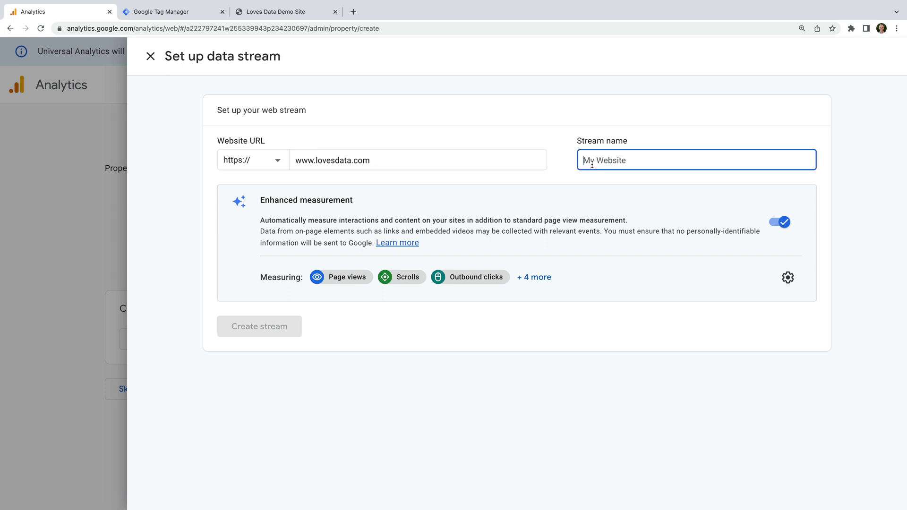
pyautogui.write('Loves Data')
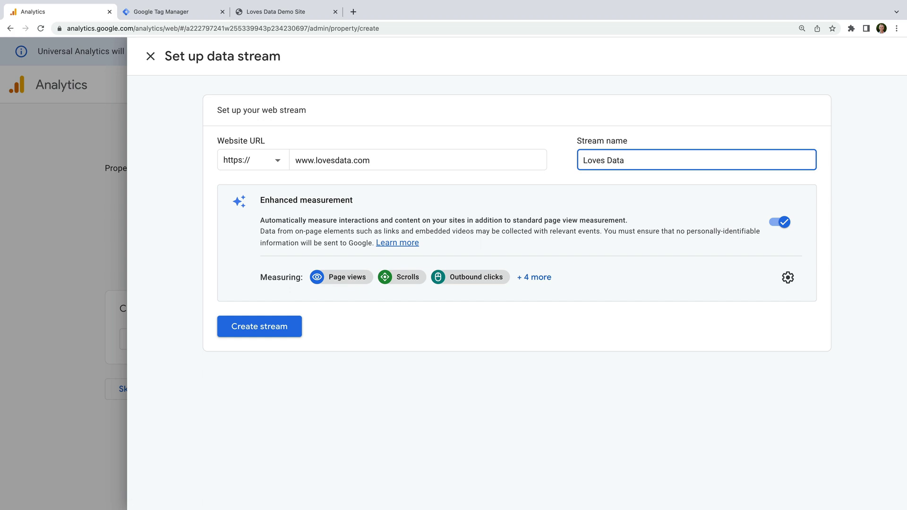
pyautogui.click(288, 331)
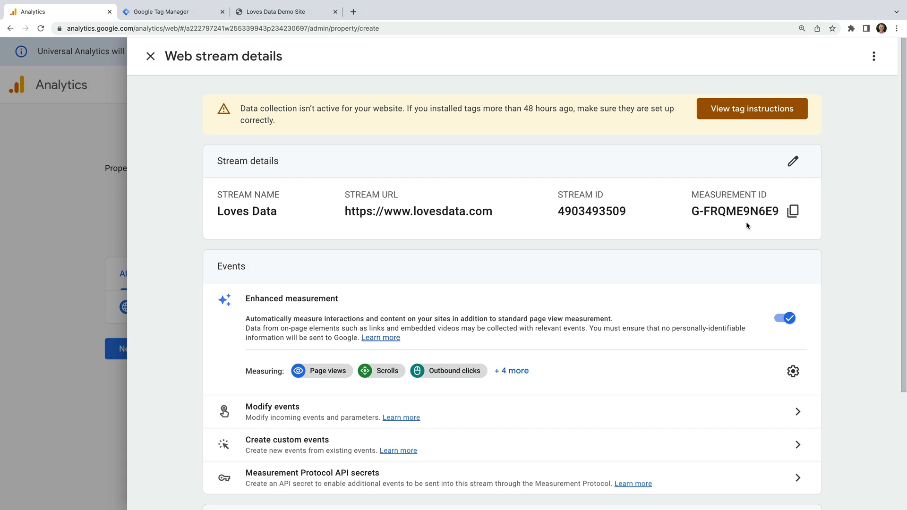
# - Copy the stream's measurement ID, switch to Google Tag Manager and start a new tag named "Google Analytics | GA4 | Page View"
pyautogui.click(793, 212)
pyautogui.click(172, 15)
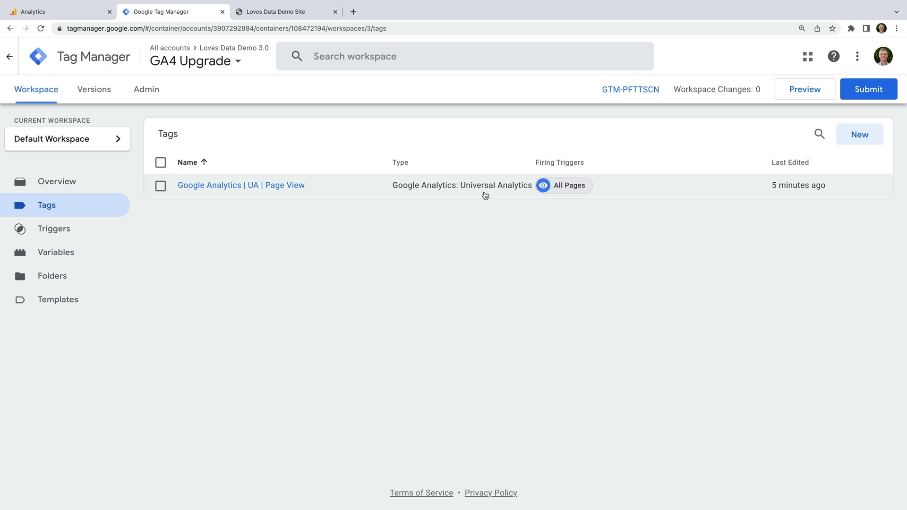
pyautogui.click(860, 135)
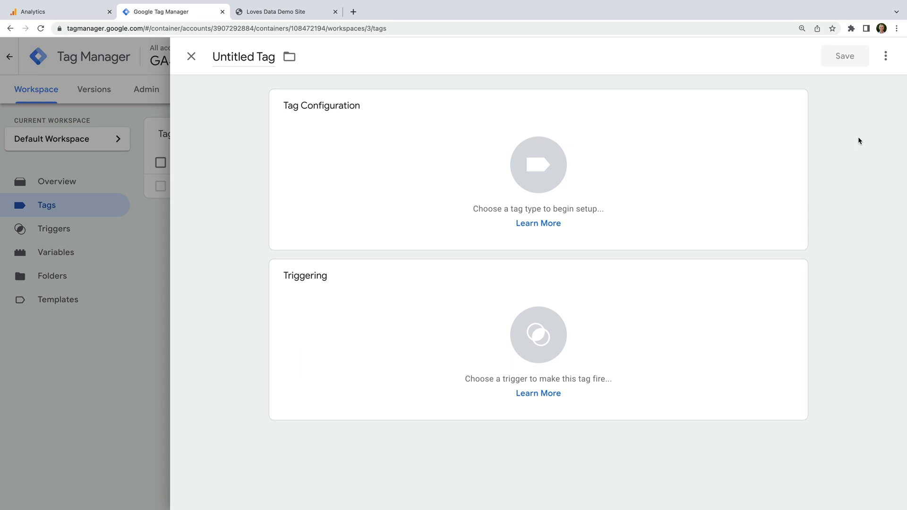
pyautogui.click(260, 57)
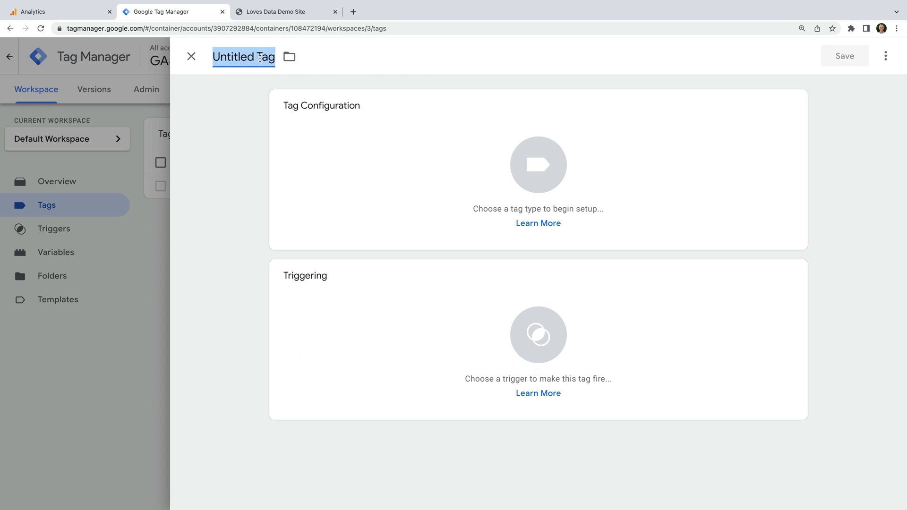
pyautogui.write('Google Analytics | G')
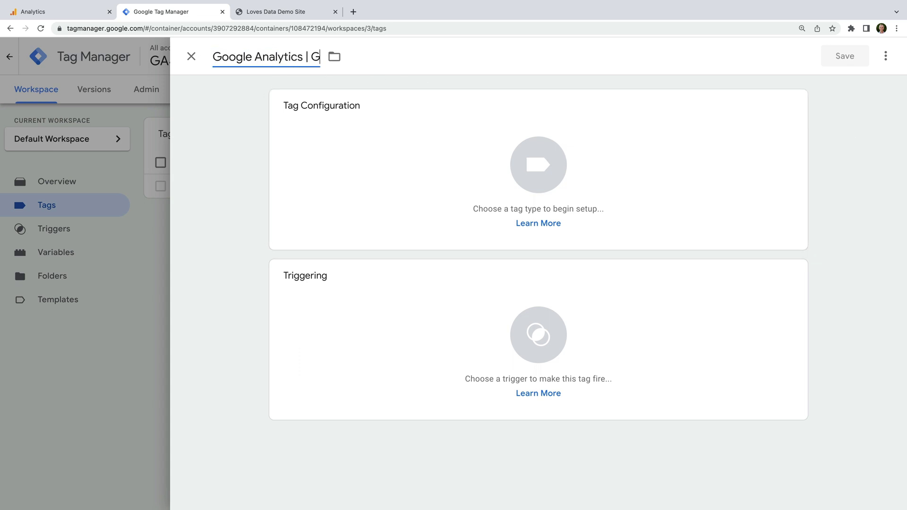
pyautogui.write('A4 | Page View')
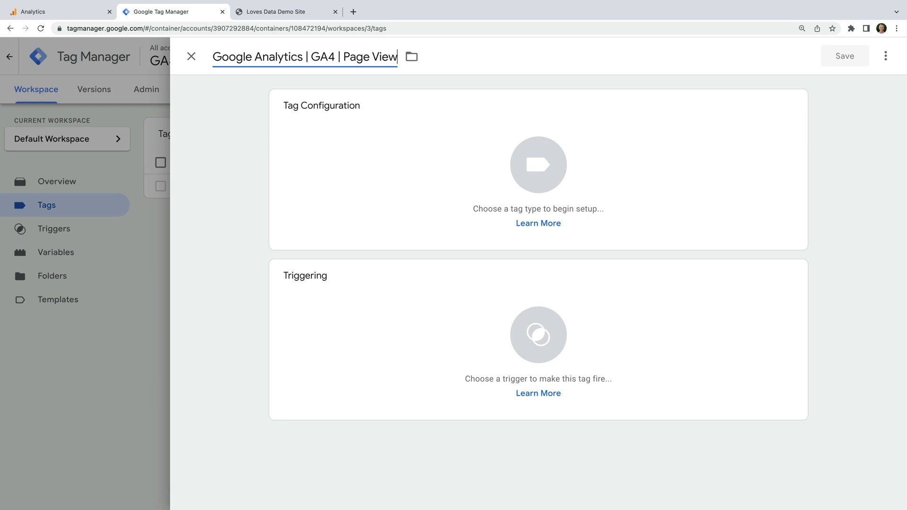
pyautogui.click(395, 89)
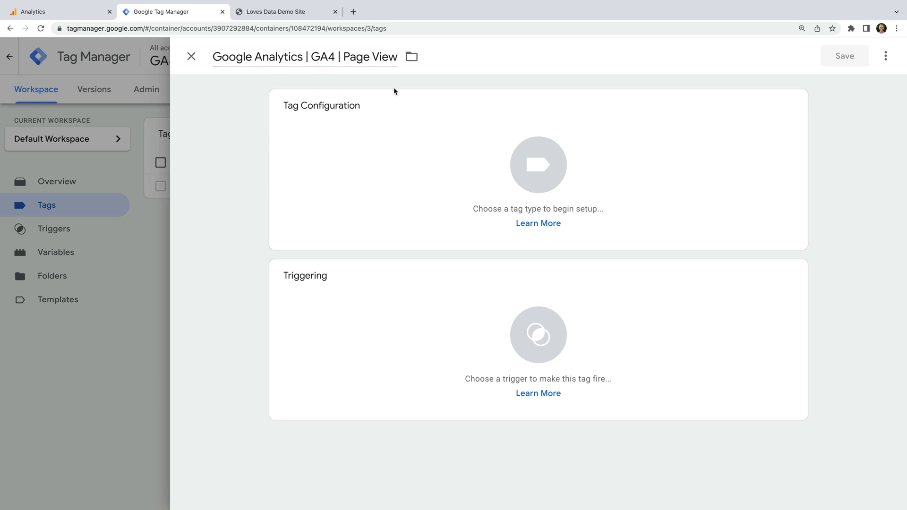
# - Set the tag type to Google Analytics: GA4 Configuration and paste the copied measurement ID
pyautogui.click(398, 124)
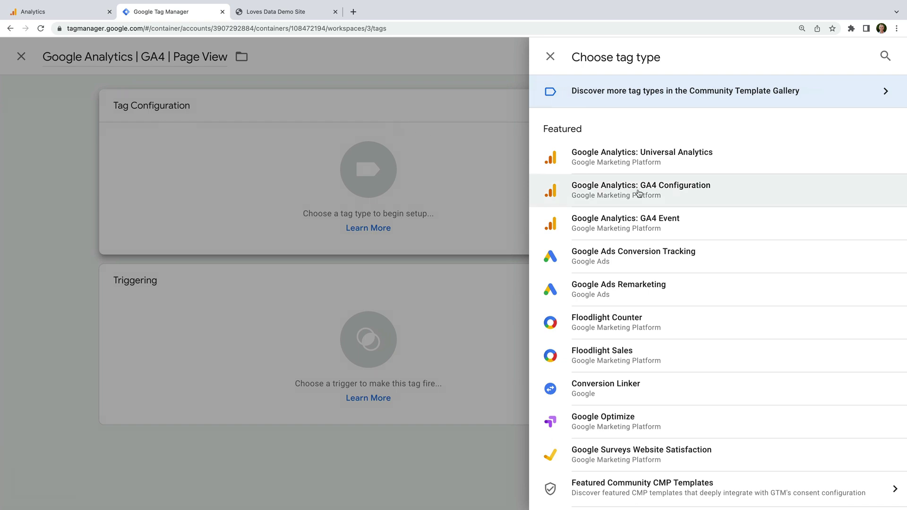
pyautogui.click(666, 193)
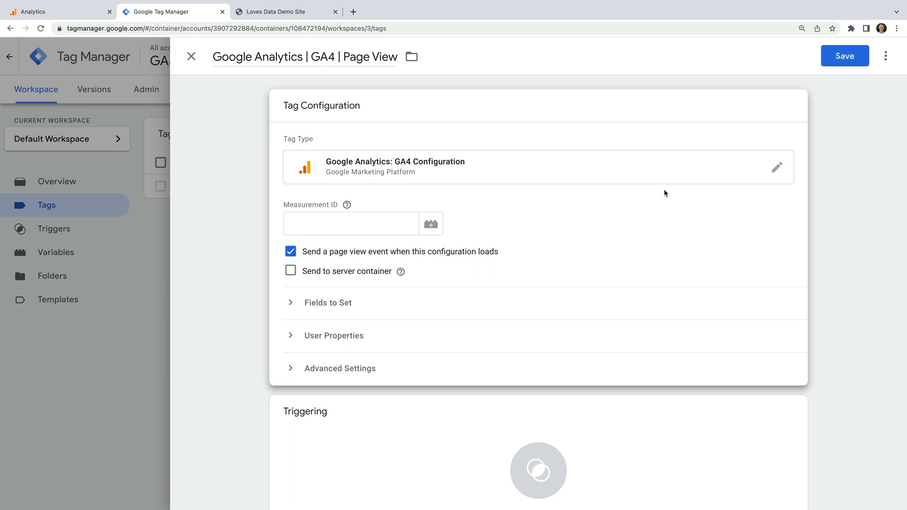
pyautogui.click(354, 224)
pyautogui.press('super+v')
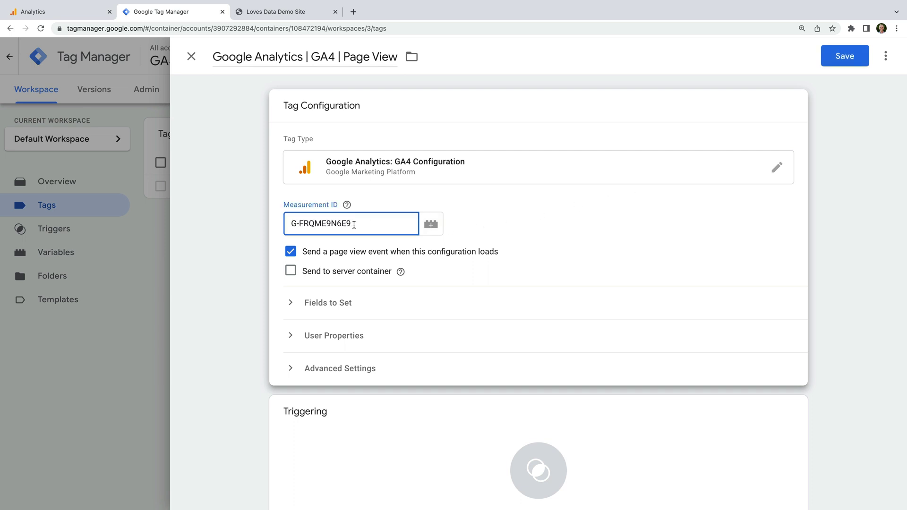
# - Fire the tag with the All Pages trigger and save it
pyautogui.click(572, 425)
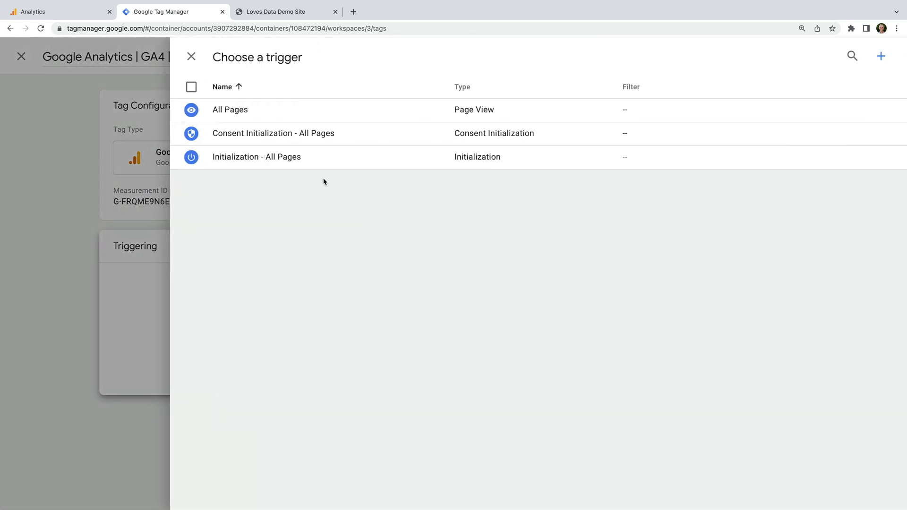
pyautogui.click(256, 119)
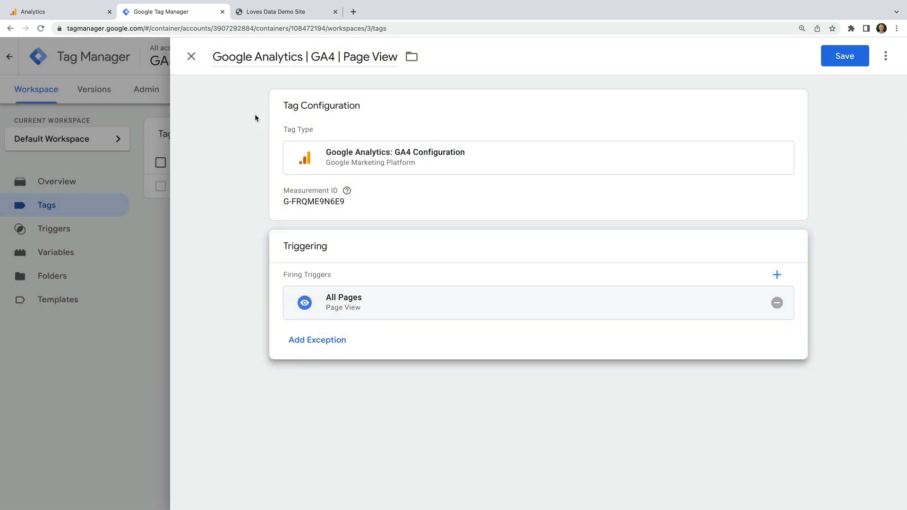
pyautogui.click(845, 59)
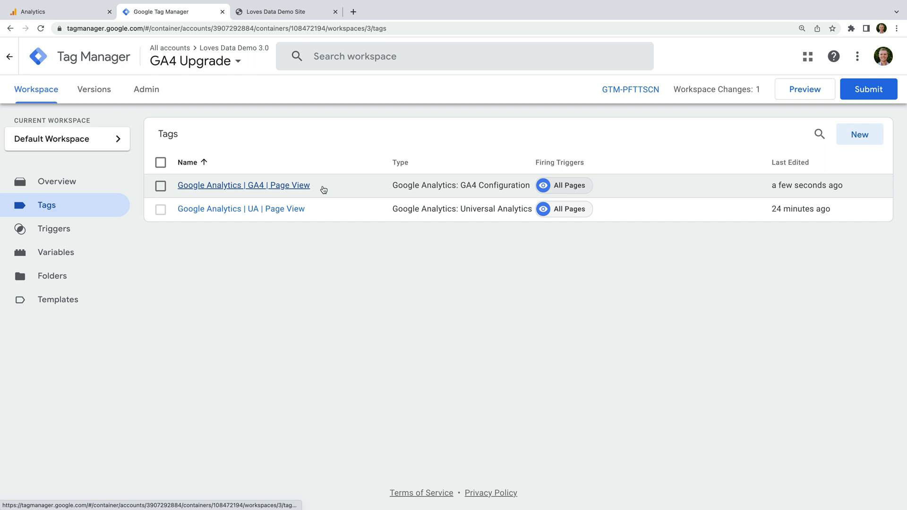
pyautogui.click(802, 97)
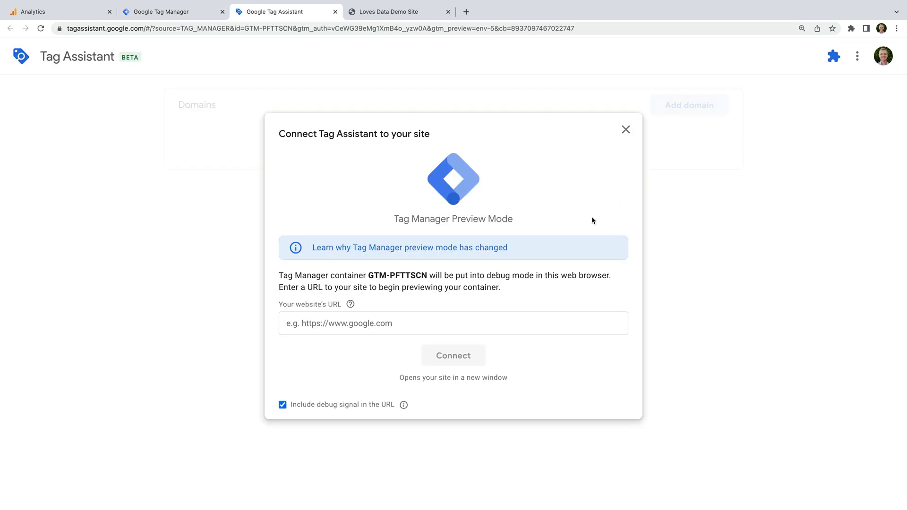
pyautogui.click(358, 323)
pyautogui.write('s:/')
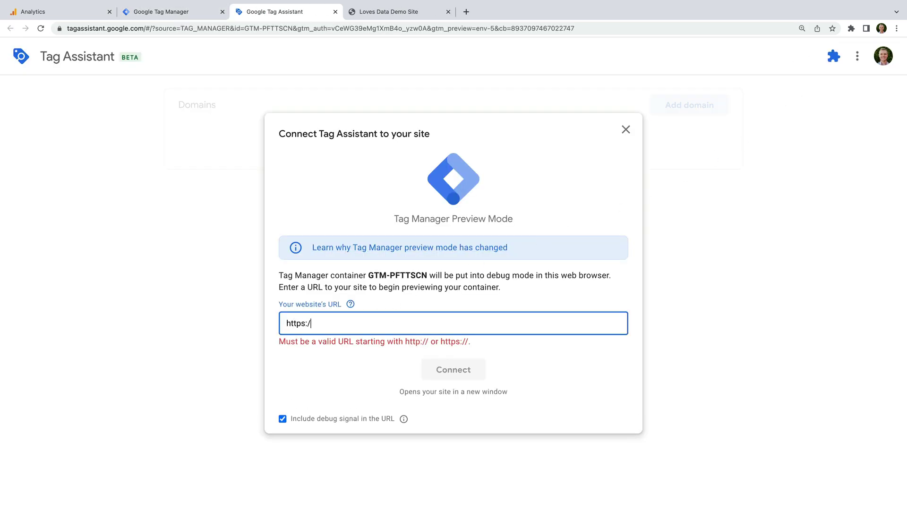
pyautogui.write('/wordpress.analyticsbeta.com')
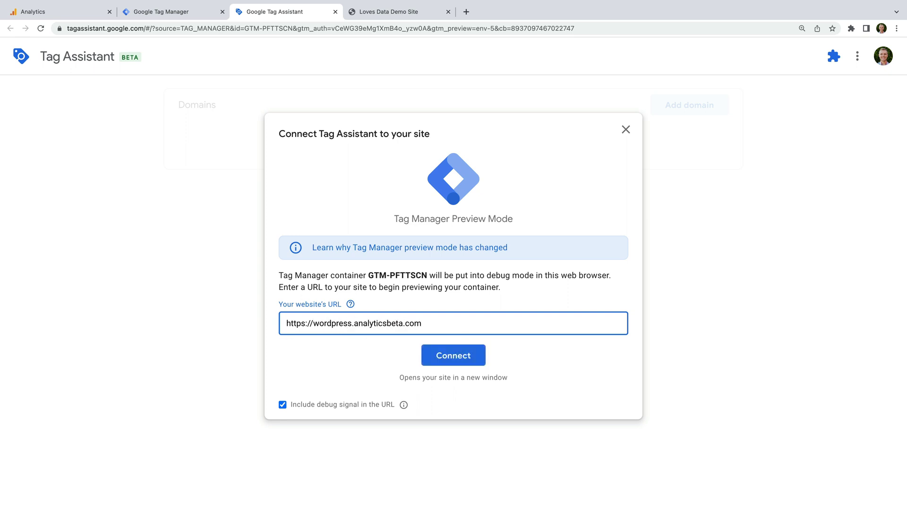
pyautogui.click(466, 357)
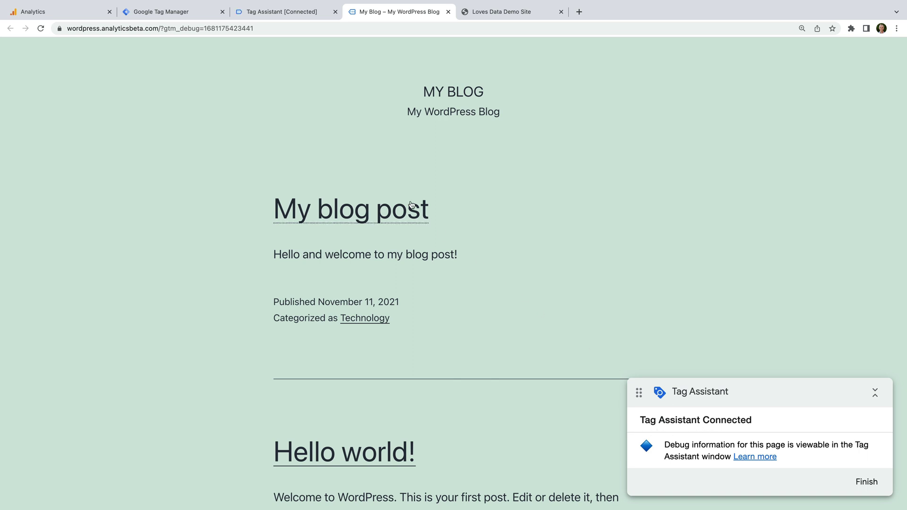
# - Return to Tag Assistant and inspect the details of the Google Analytics | GA4 | Page View tag in the summary
pyautogui.click(286, 12)
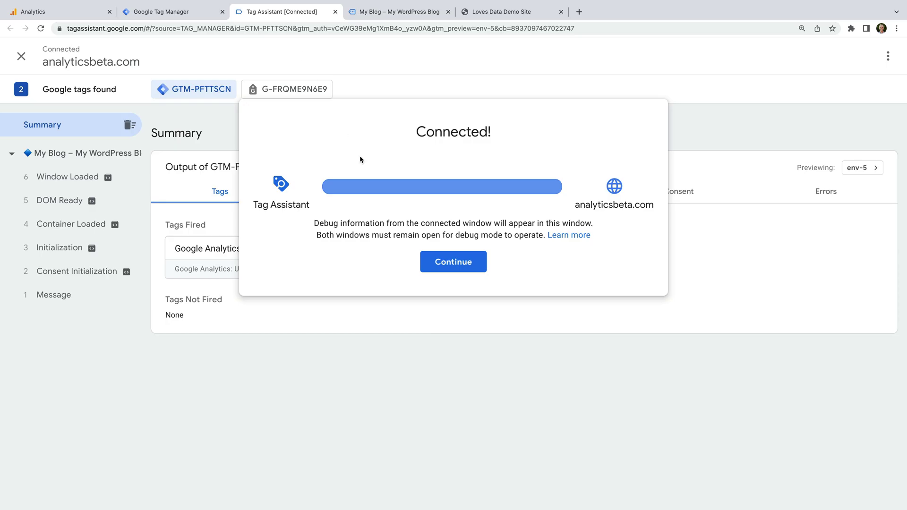
pyautogui.click(445, 264)
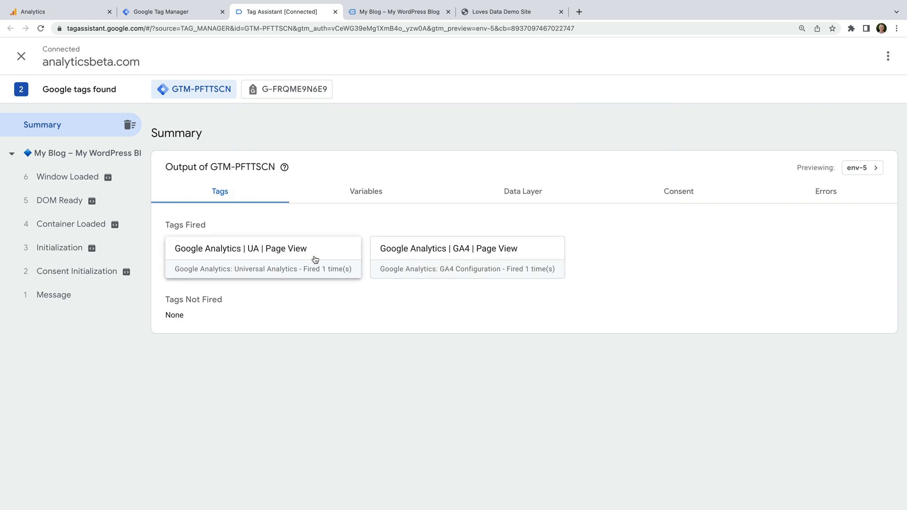
pyautogui.click(439, 265)
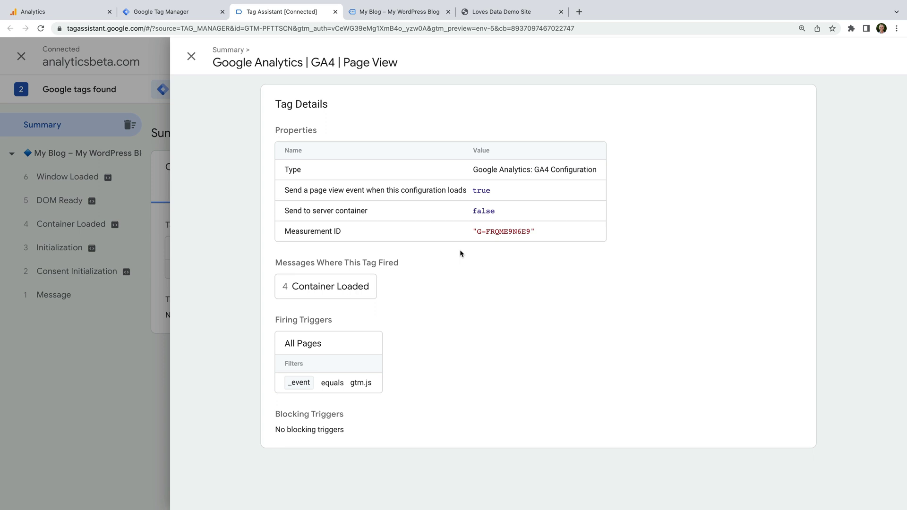
# - Return to Google Tag Manager and publish the workspace changes with the version name "Added GA4"
pyautogui.click(188, 15)
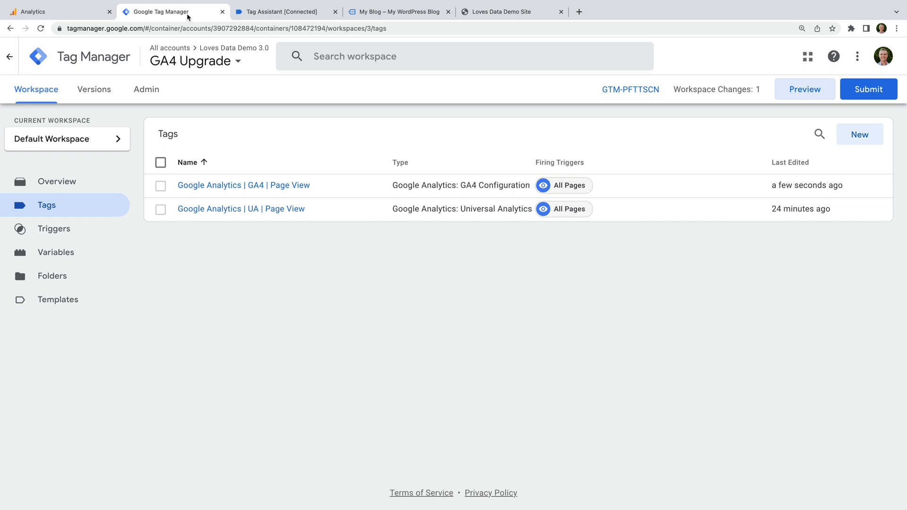
pyautogui.click(863, 91)
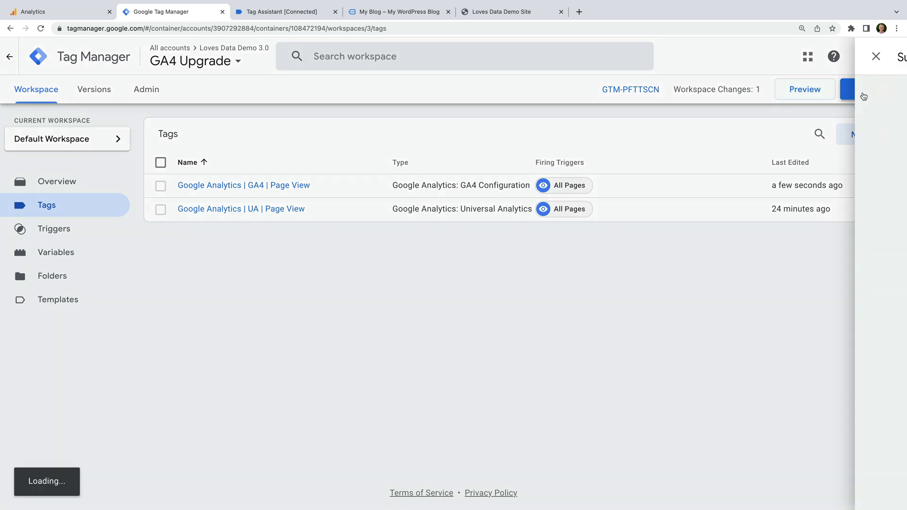
pyautogui.click(408, 191)
pyautogui.write('Added GA4')
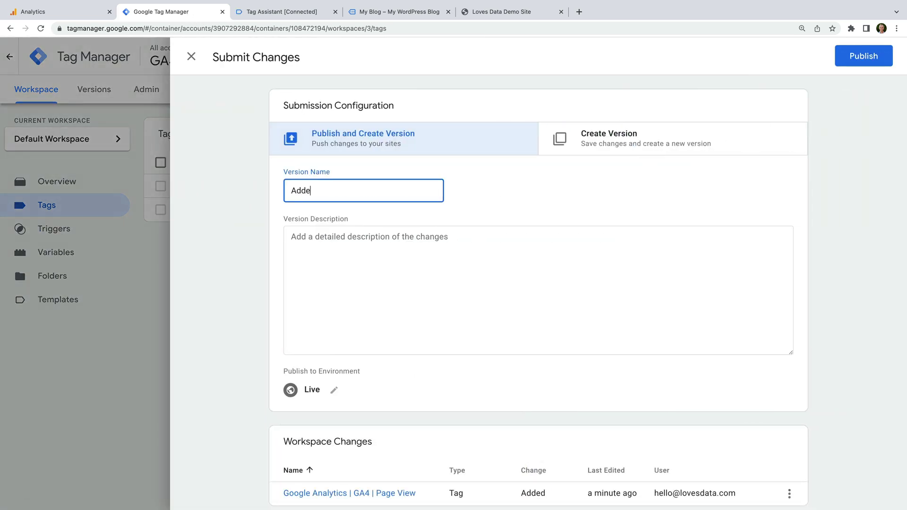
pyautogui.click(854, 59)
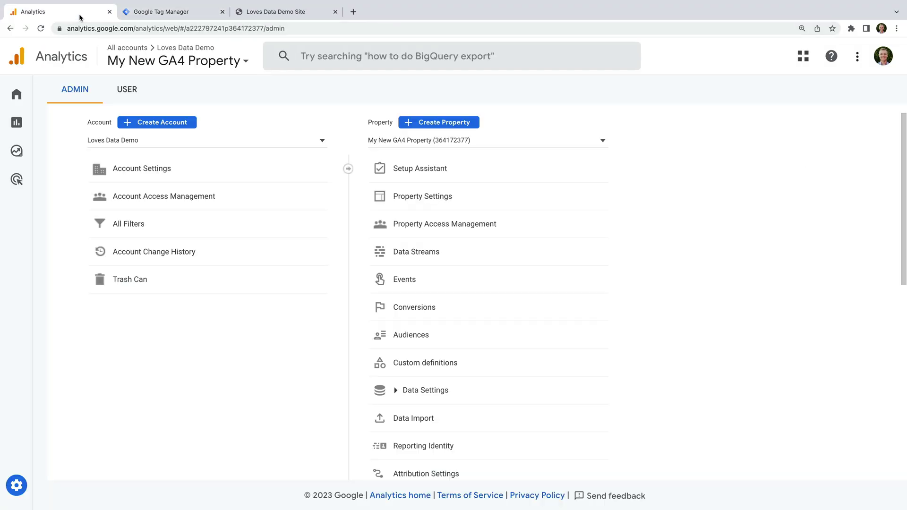
# - Switch to Google Analytics, select the Loves Data | UA Demo property and open its GA4 Setup Assistant
pyautogui.hotkey('ctrl', 'shift', 'Tab')
pyautogui.click(419, 142)
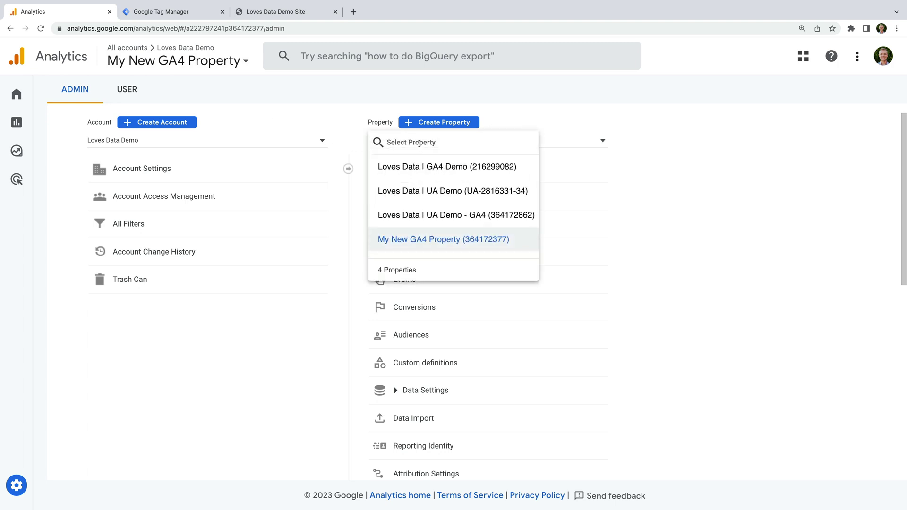
pyautogui.click(446, 193)
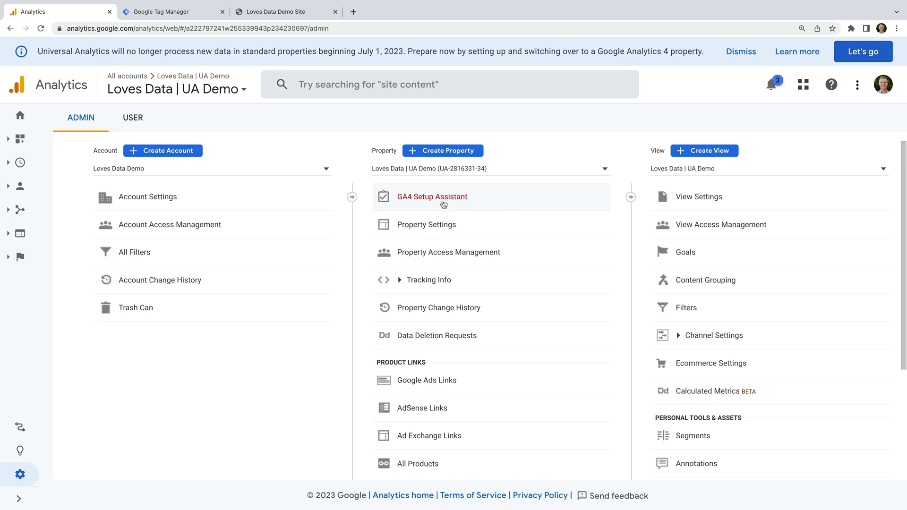
pyautogui.click(443, 204)
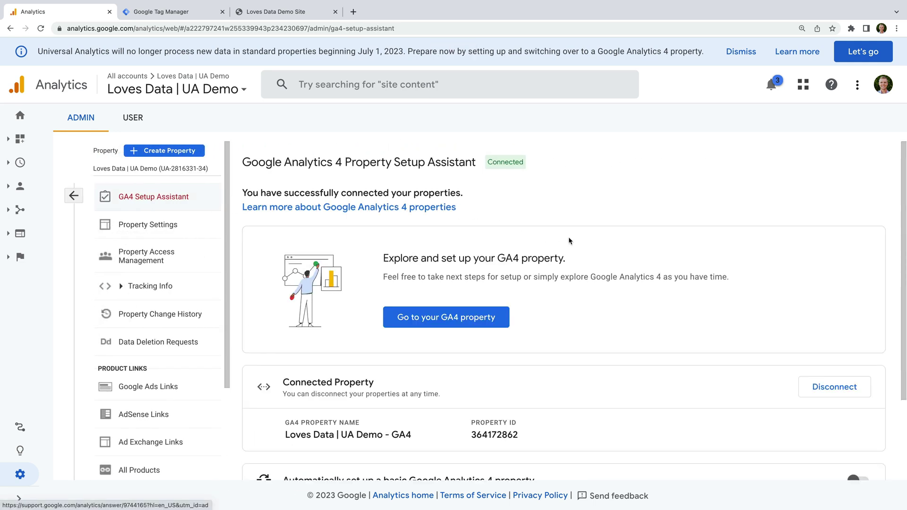
# - Disconnect the Loves Data | UA Demo - GA4 property from the Universal Analytics property
pyautogui.scroll(-2, 569, 240)
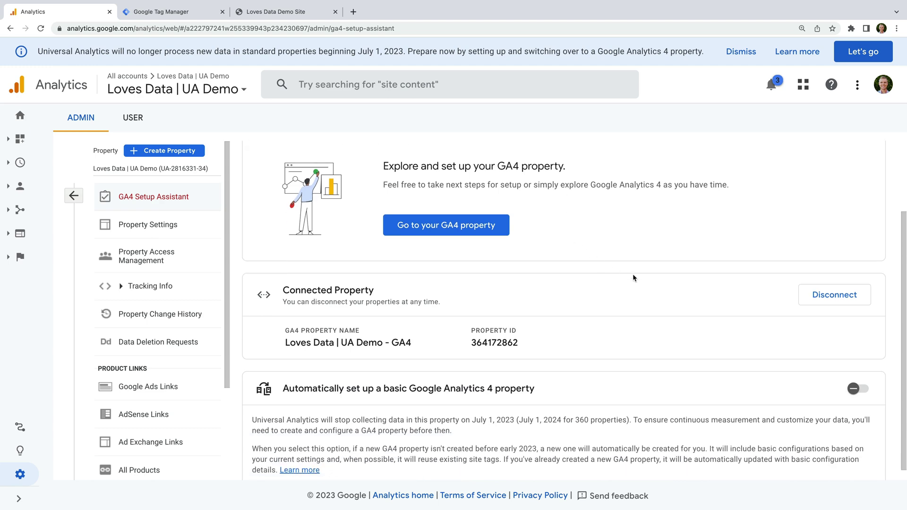
pyautogui.click(822, 301)
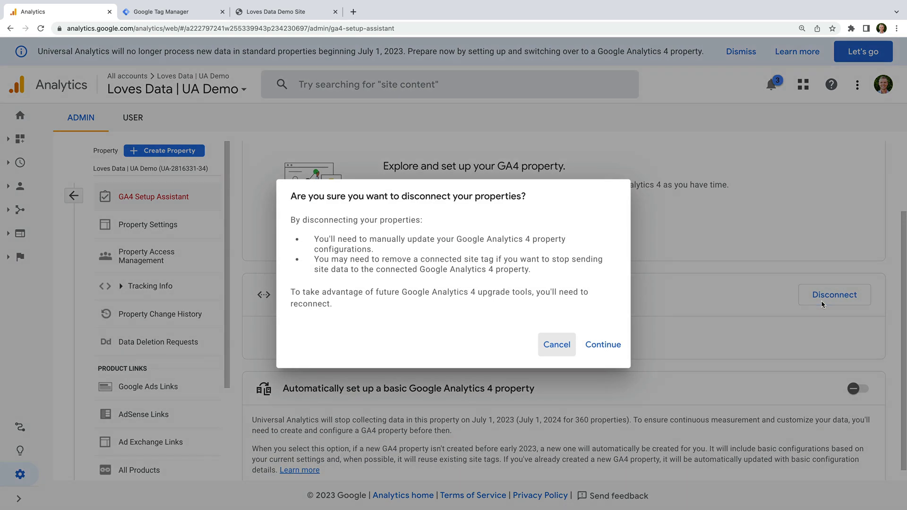
pyautogui.click(607, 350)
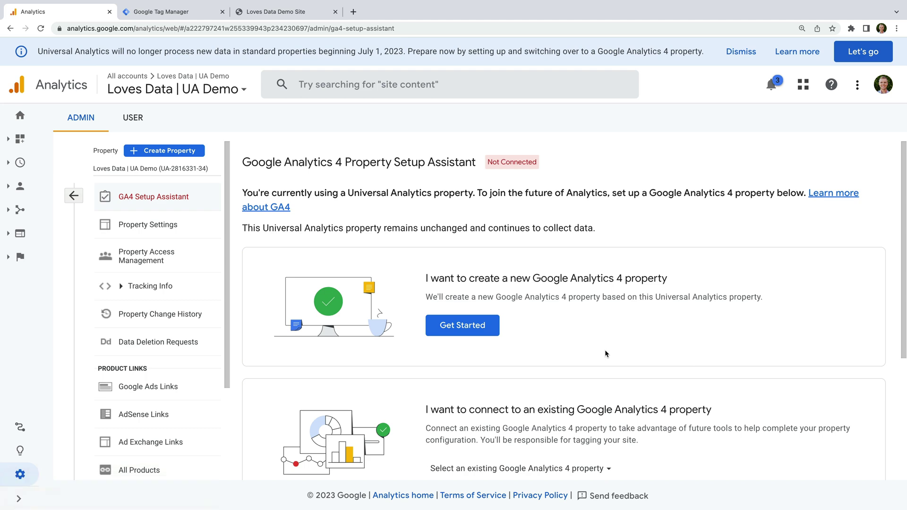
# - Remove the Loves Data | UA Demo - GA4 tag from the Universal Analytics property's connected site tags
pyautogui.click(186, 287)
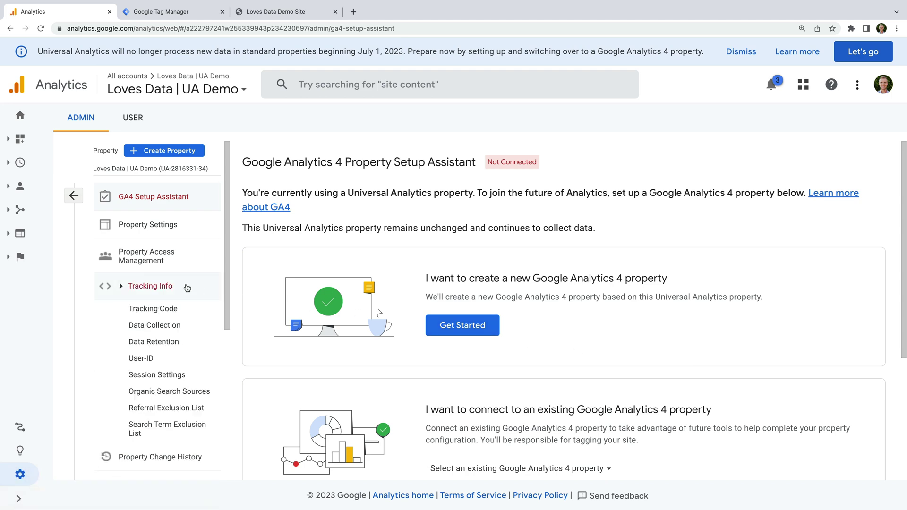
pyautogui.click(188, 314)
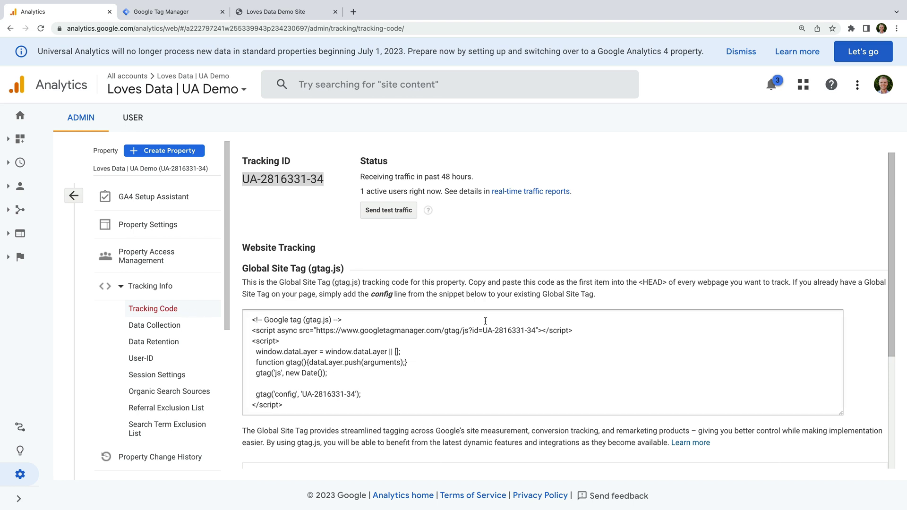
pyautogui.scroll(-2, 599, 304)
pyautogui.scroll(-3, 598, 304)
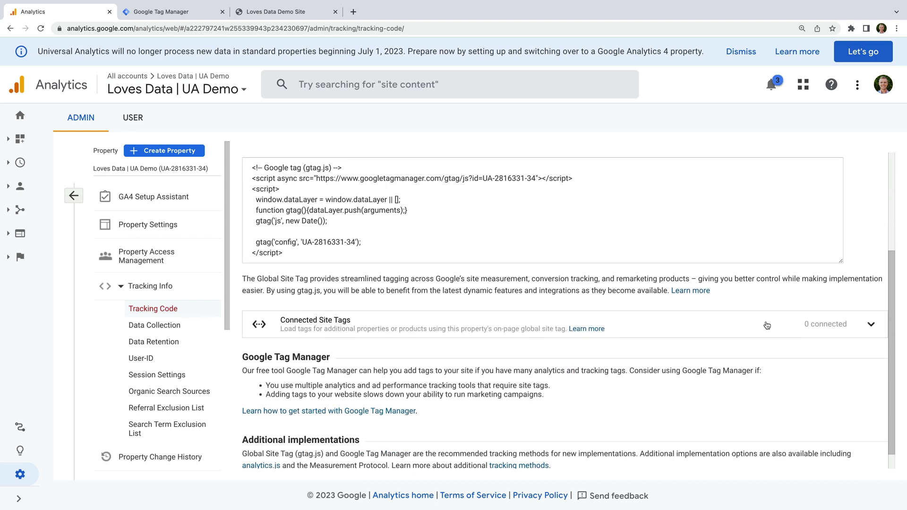
pyautogui.click(876, 329)
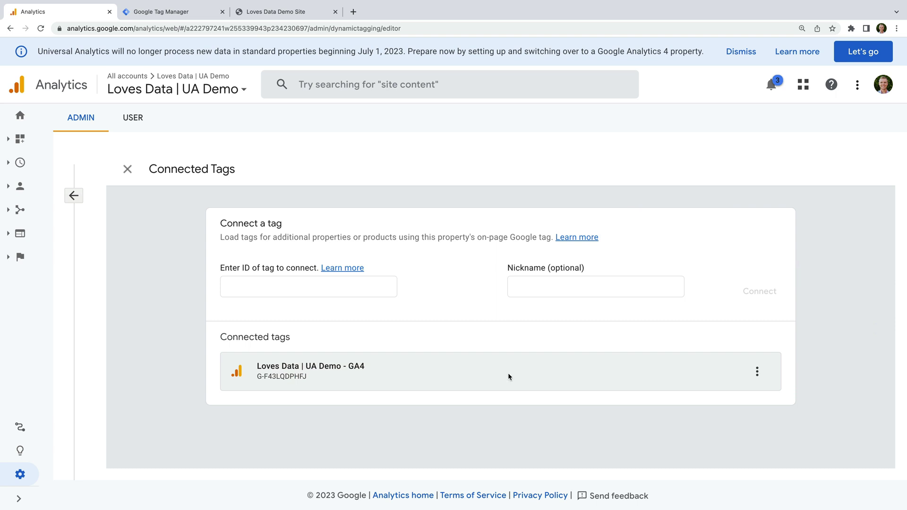
pyautogui.click(758, 372)
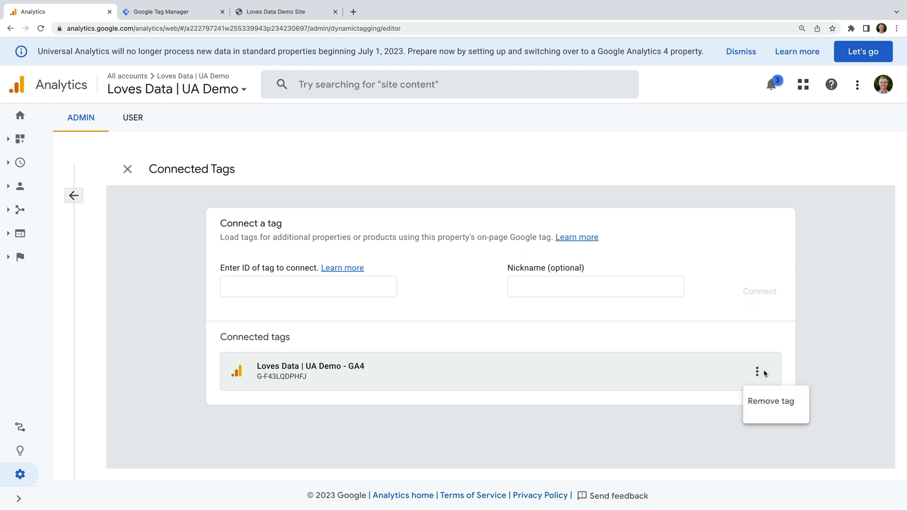
pyautogui.click(787, 402)
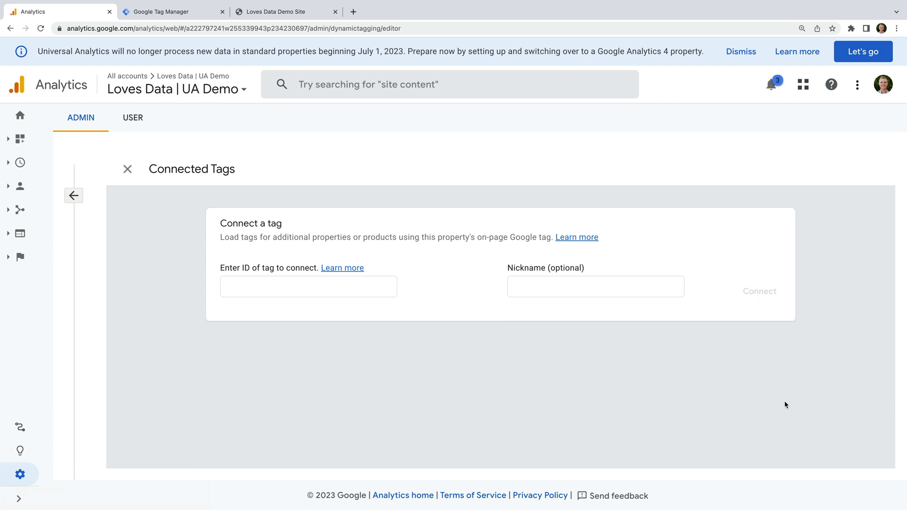
# - Select the Loves Data | UA Demo - GA4 property, open its web stream details and view the tag instructions
pyautogui.click(75, 195)
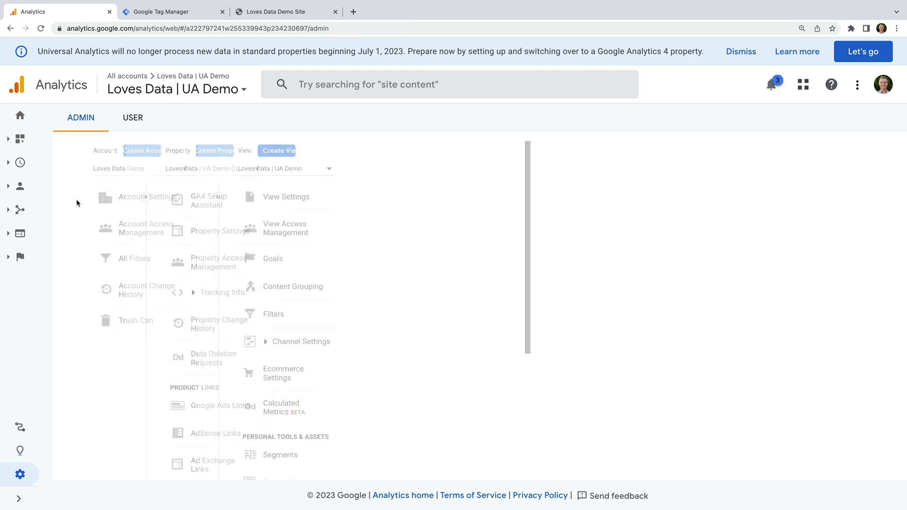
pyautogui.click(545, 171)
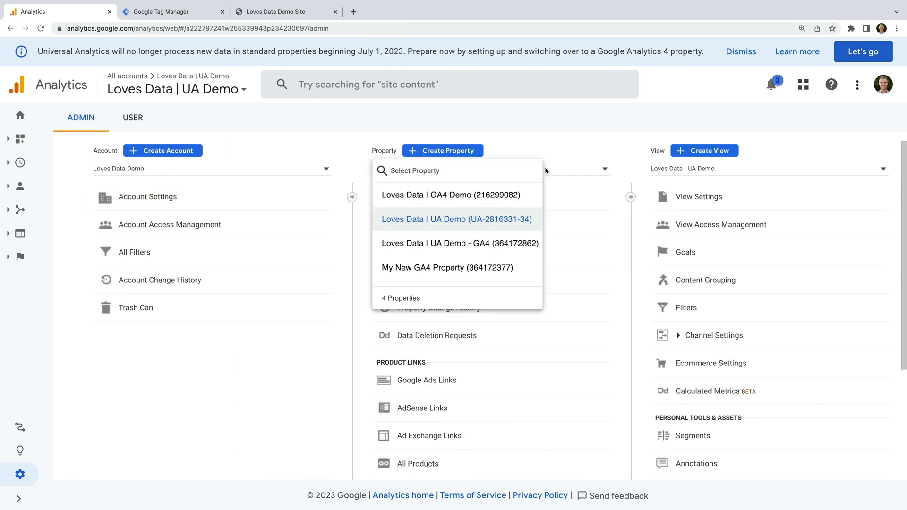
pyautogui.click(544, 244)
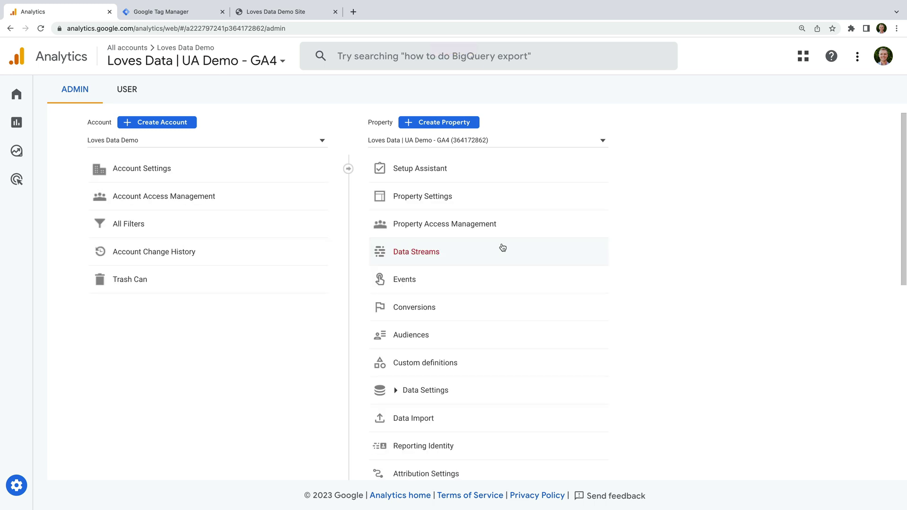
pyautogui.click(503, 248)
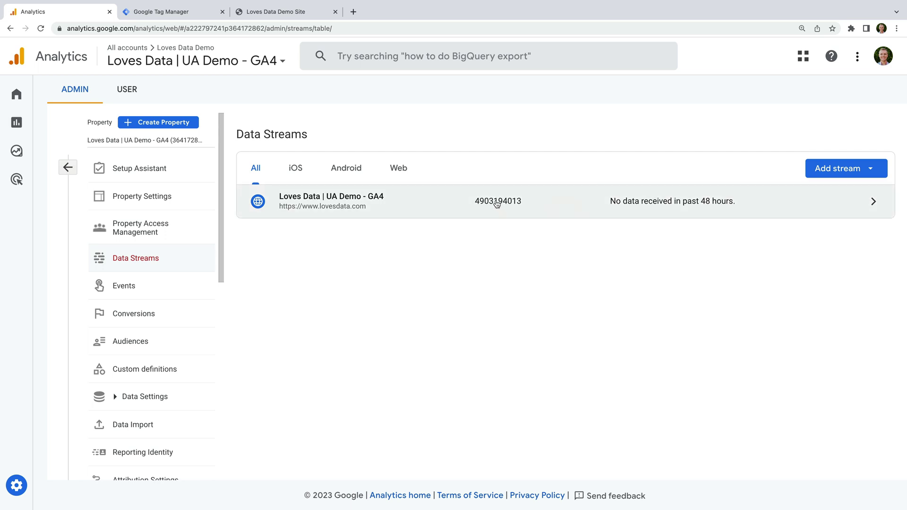
pyautogui.click(417, 201)
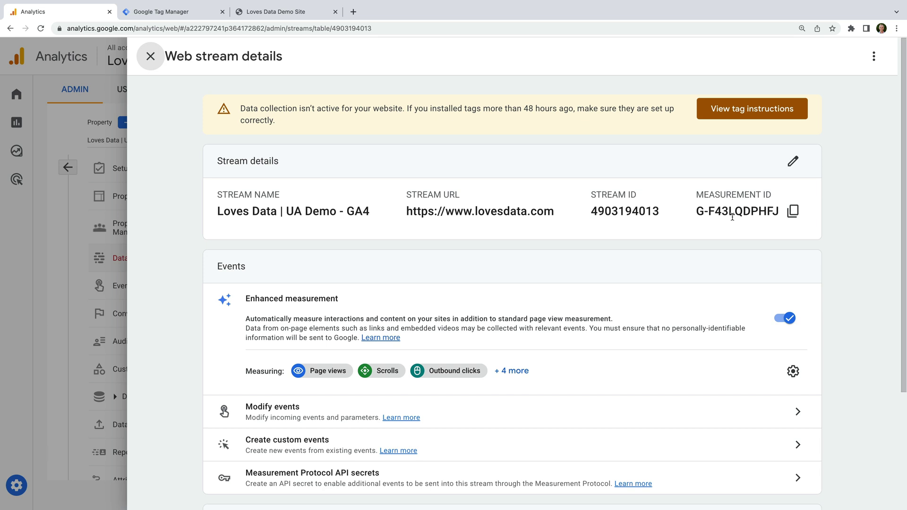
pyautogui.scroll(-3, 684, 259)
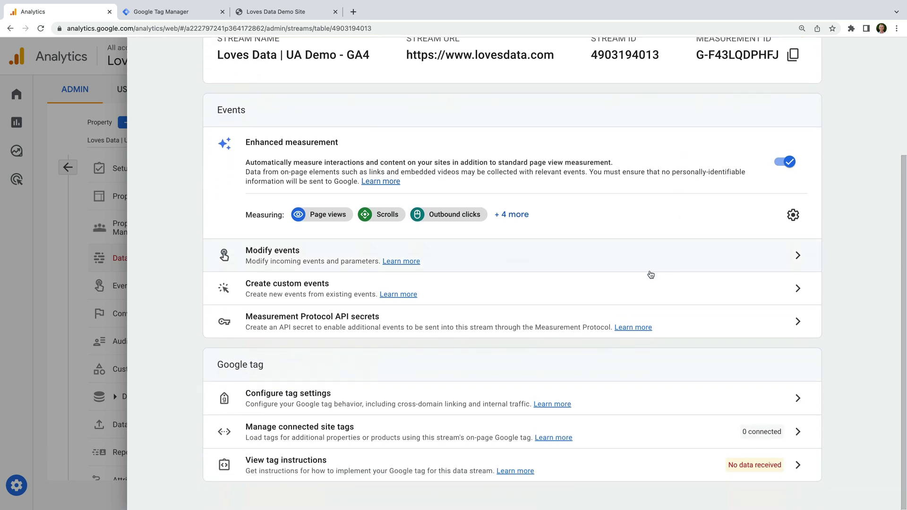
pyautogui.click(307, 471)
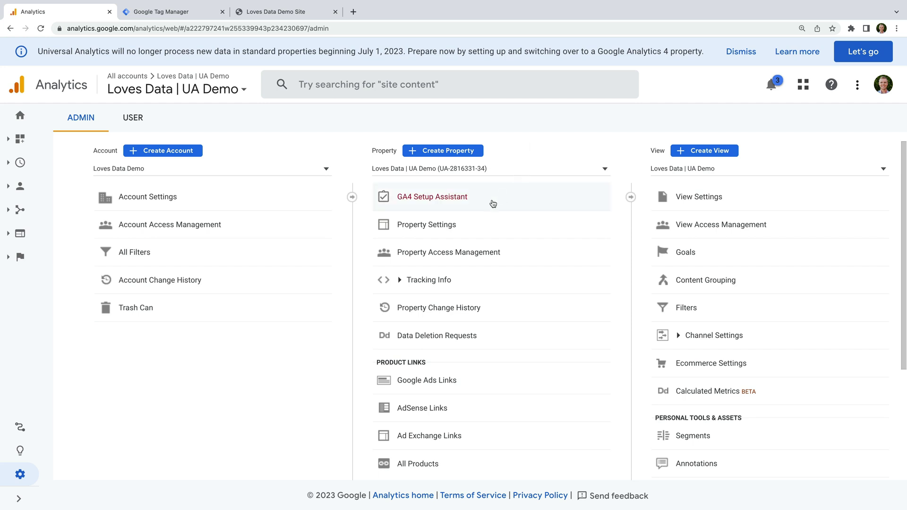
# - Turn off automatic setup of a basic Google Analytics 4 property in the Loves Data | UA Demo property's GA4 Setup Assistant
pyautogui.click(433, 203)
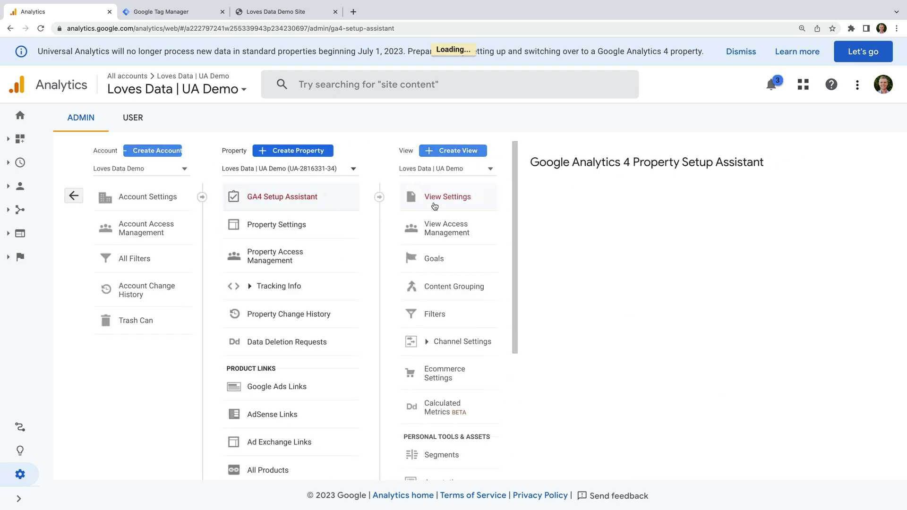
pyautogui.scroll(-2, 433, 203)
pyautogui.scroll(-3, 434, 203)
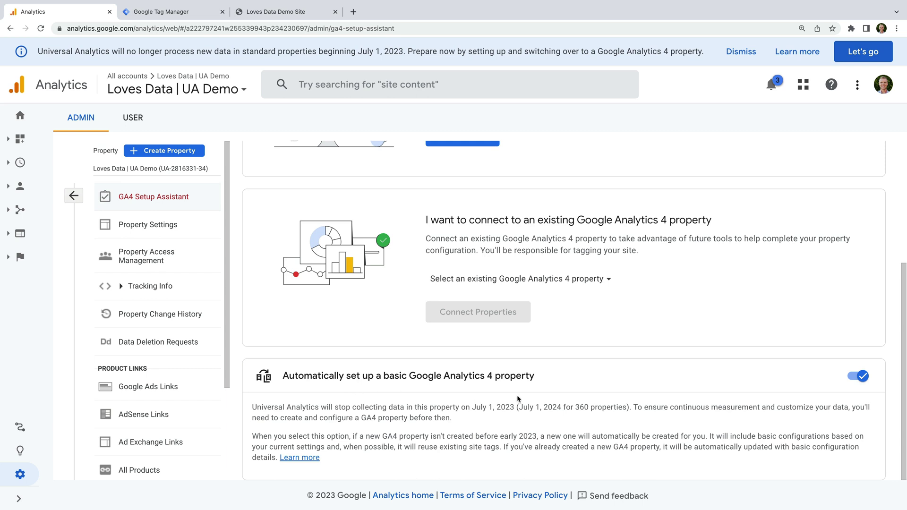
pyautogui.click(857, 381)
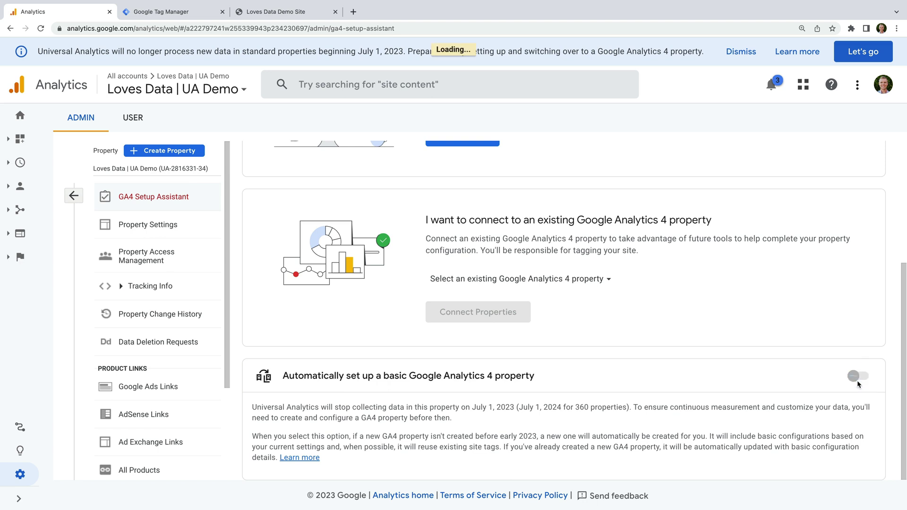
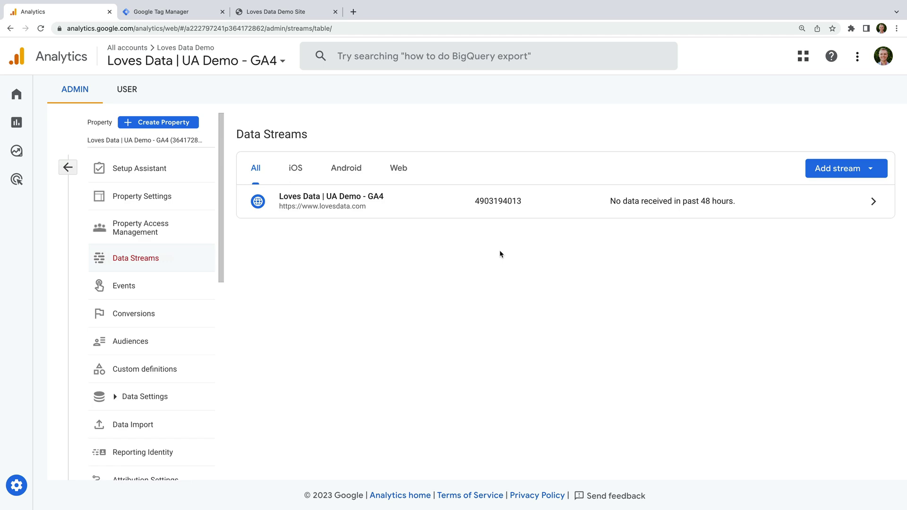
# - Copy the measurement ID of the Loves Data | UA Demo - GA4 web stream and open External API Keys in the Squarespace demo site's advanced settings
pyautogui.click(424, 206)
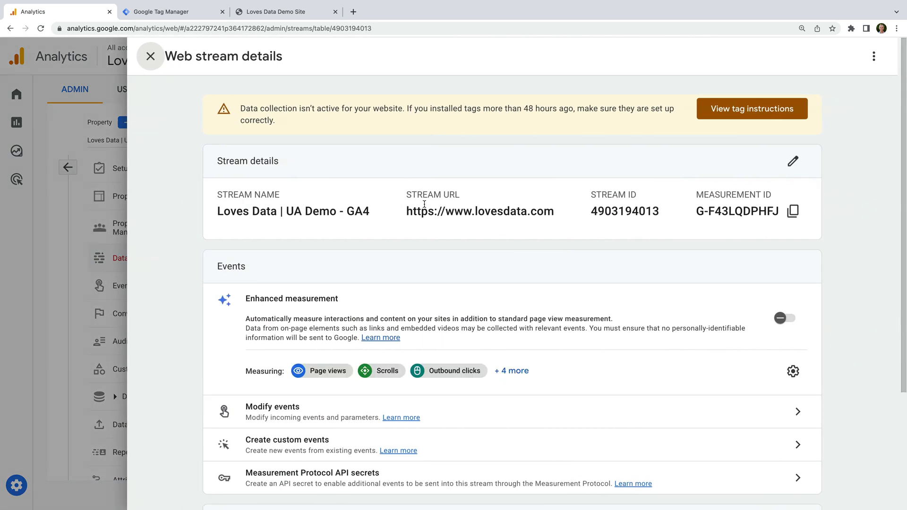
pyautogui.click(793, 217)
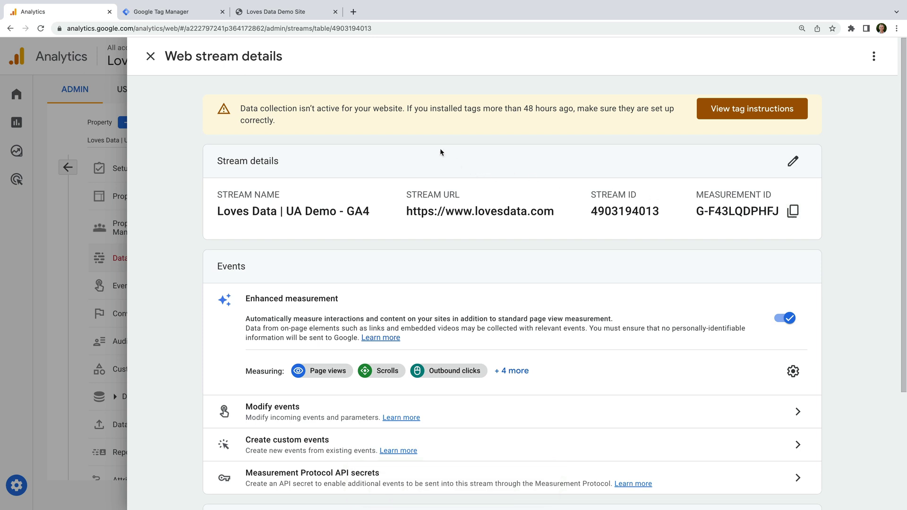
pyautogui.click(305, 14)
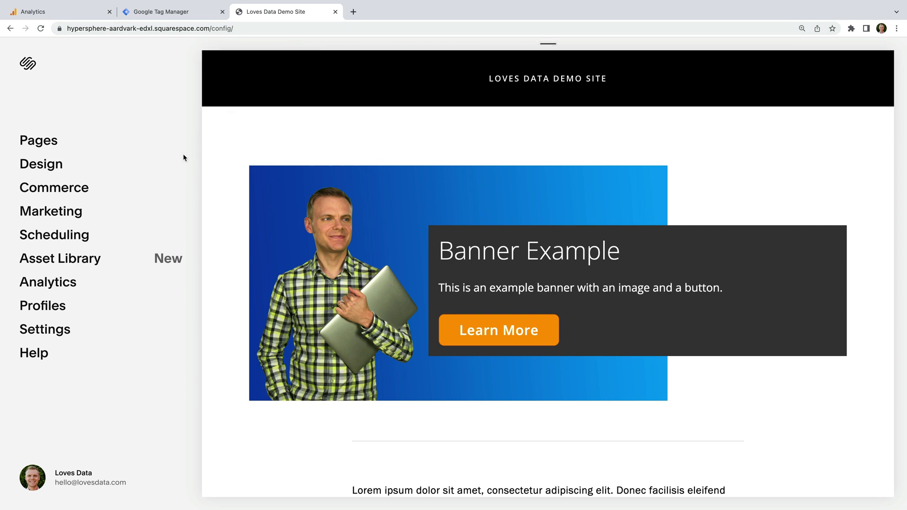
pyautogui.click(66, 332)
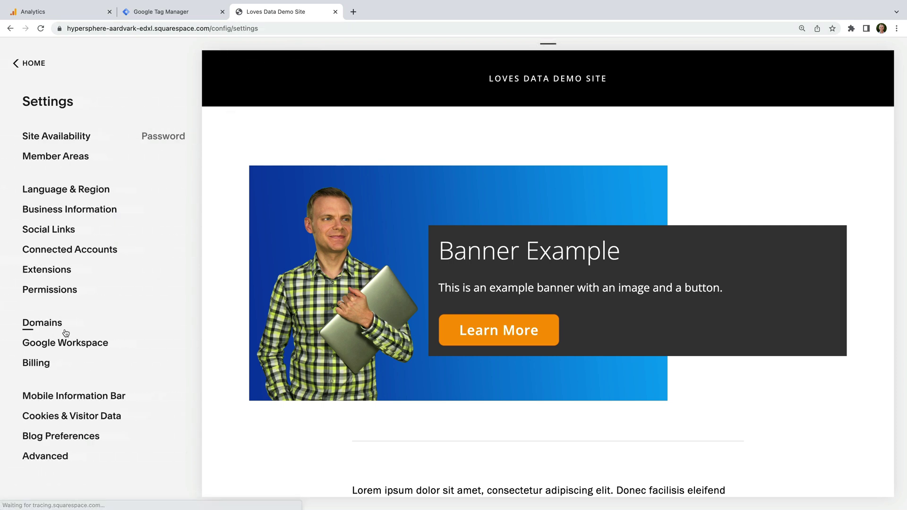
pyautogui.click(61, 457)
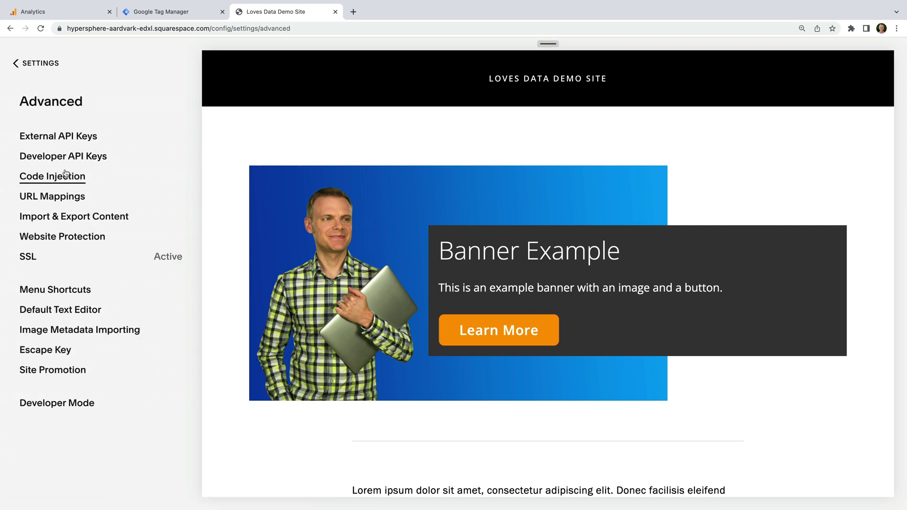
pyautogui.click(78, 138)
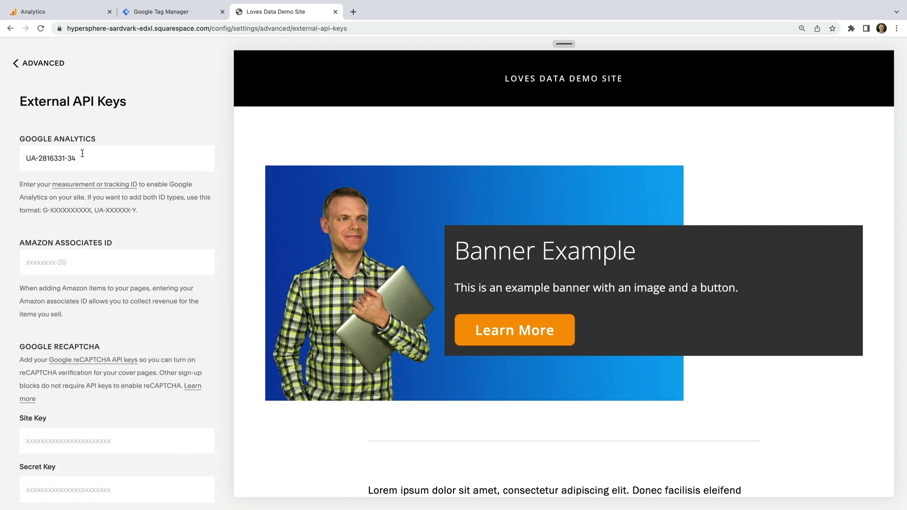
pyautogui.moveTo(80, 158); pyautogui.dragTo(23, 158)
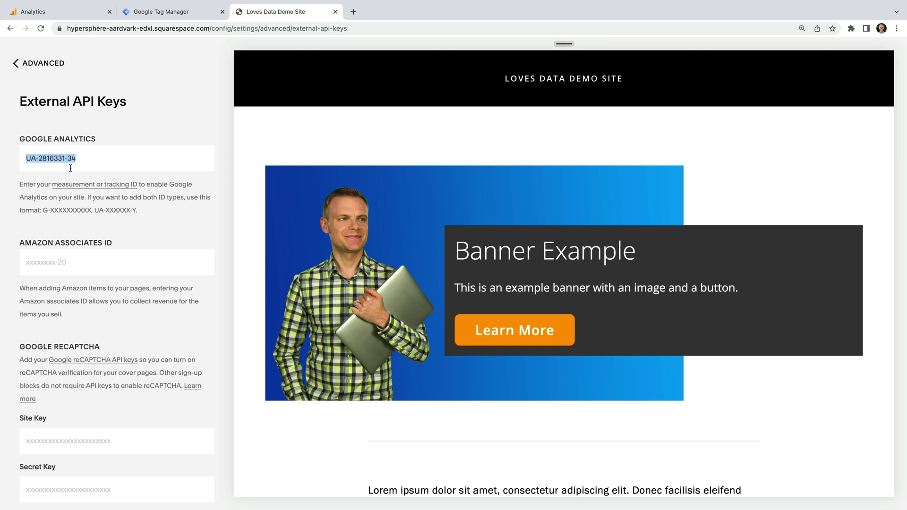
pyautogui.press('super+v')
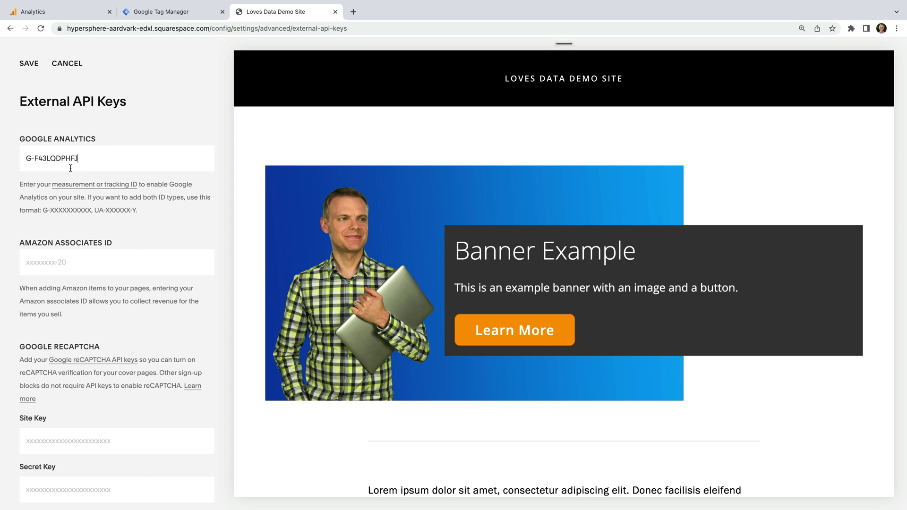
pyautogui.press('super+z')
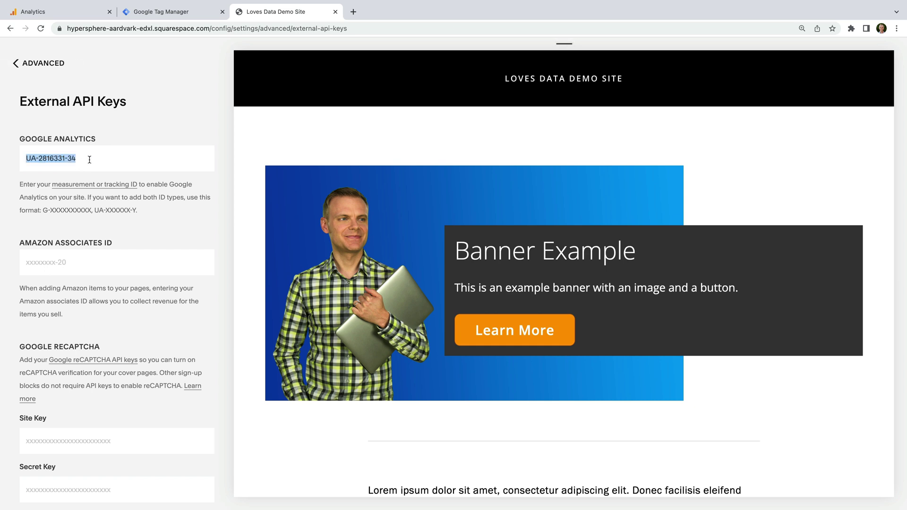
# - Append a comma and the copied measurement ID G-F43LQDPHFJ after the existing Universal Analytics tracking ID for Google Analytics
pyautogui.click(90, 160)
pyautogui.write(',')
pyautogui.press('super+v')
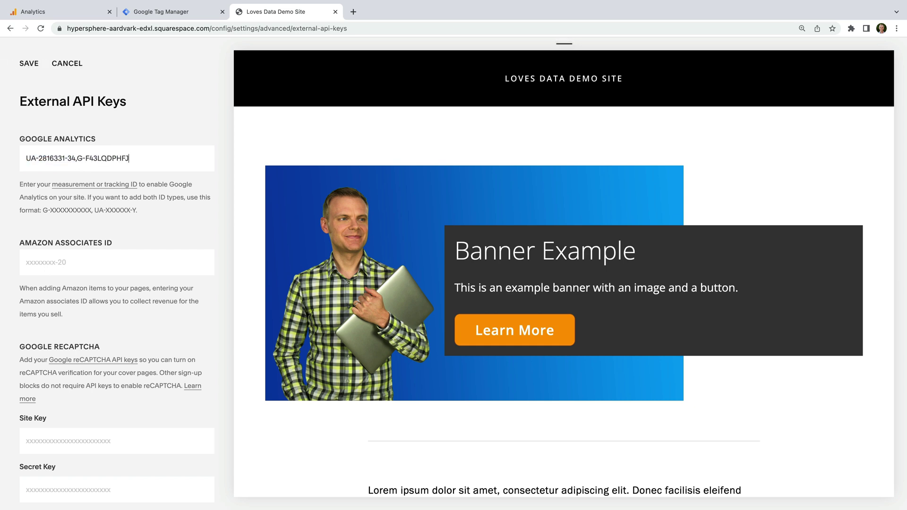